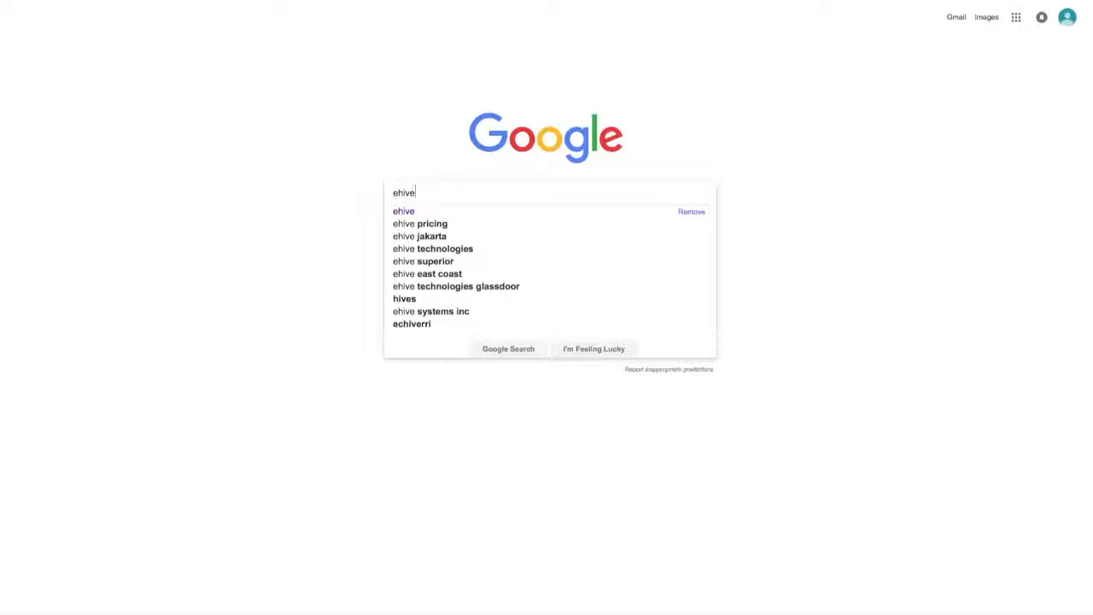
Step: Run the Google search for ehive and go to the official eHive website
key("Return")
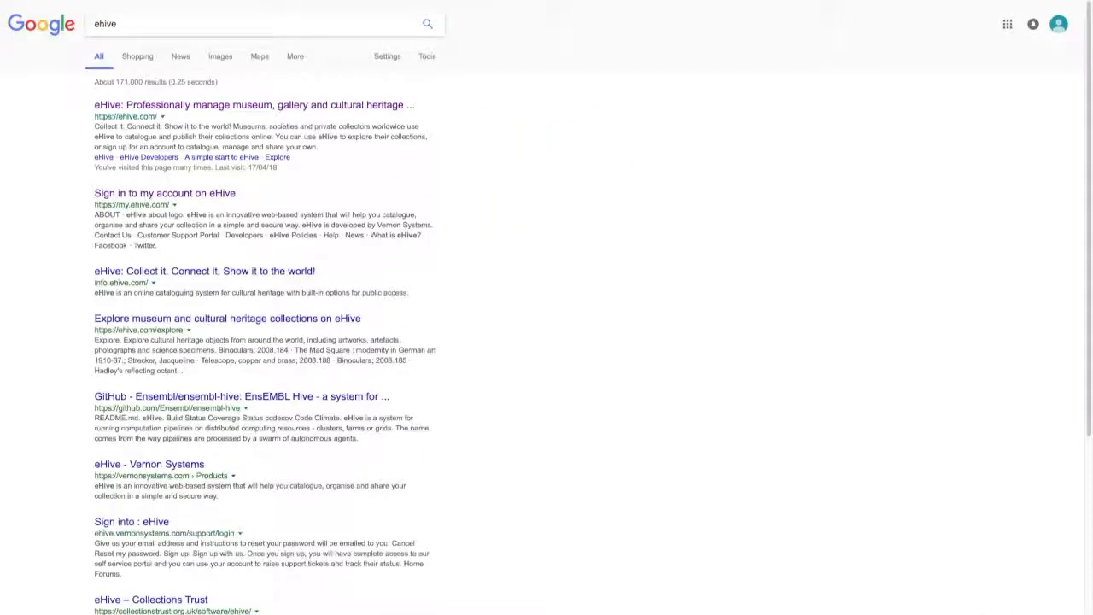
left_click(245, 113)
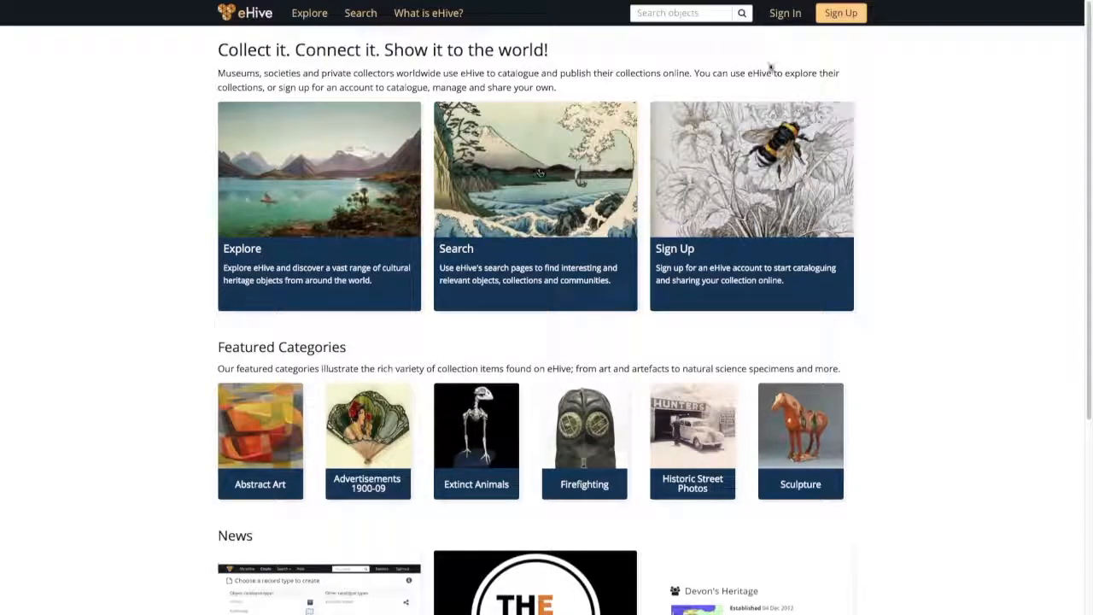
Step: Sign in to eHive with the museum account's eHive ID and password
left_click(781, 15)
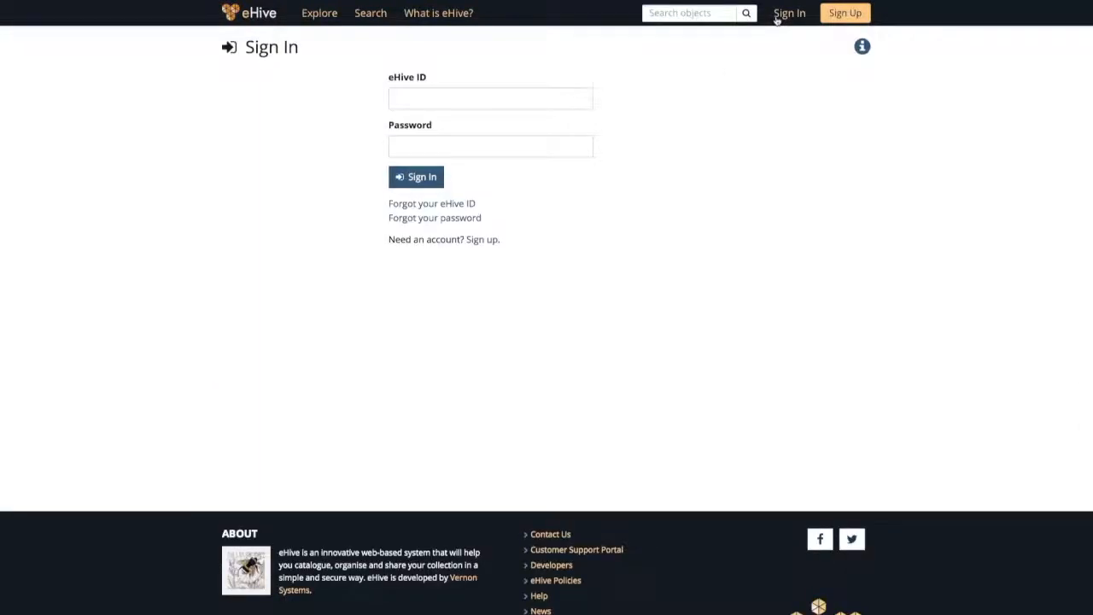
left_click(515, 94)
type("Stowma")
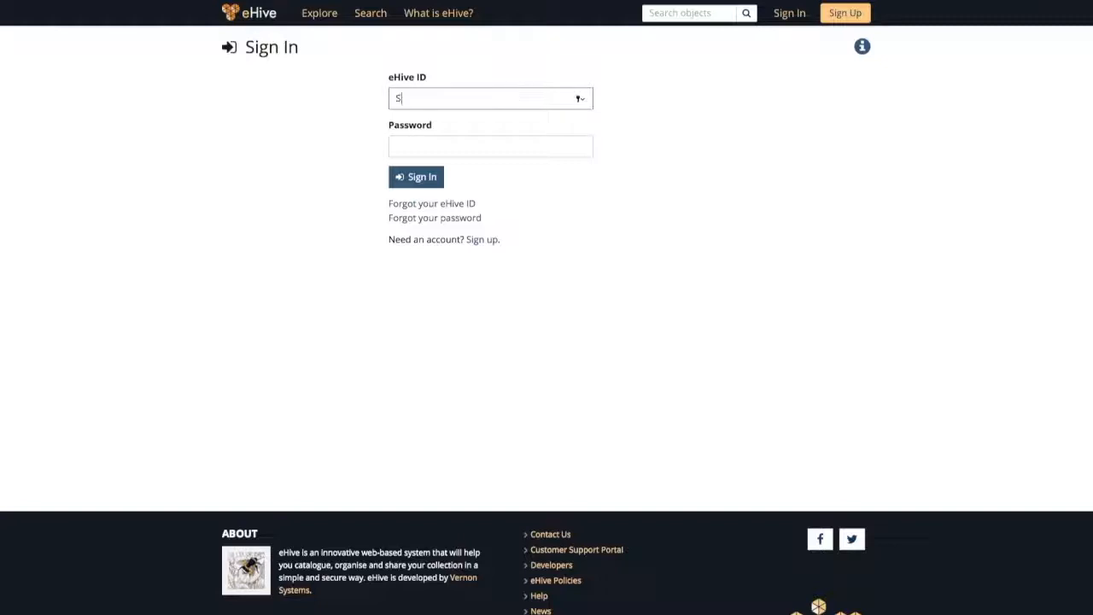
type("rketMuseum")
left_click(509, 143)
type("••••")
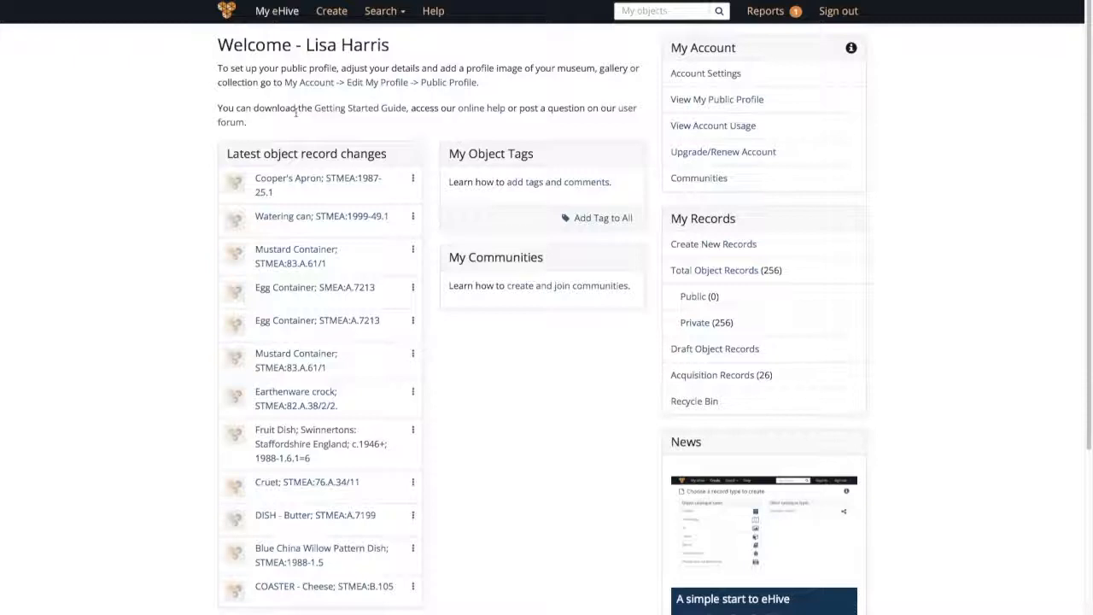
Step: Search My Objects for "STMEA:1987-25.1" in quotes to find the existing record
left_click(373, 12)
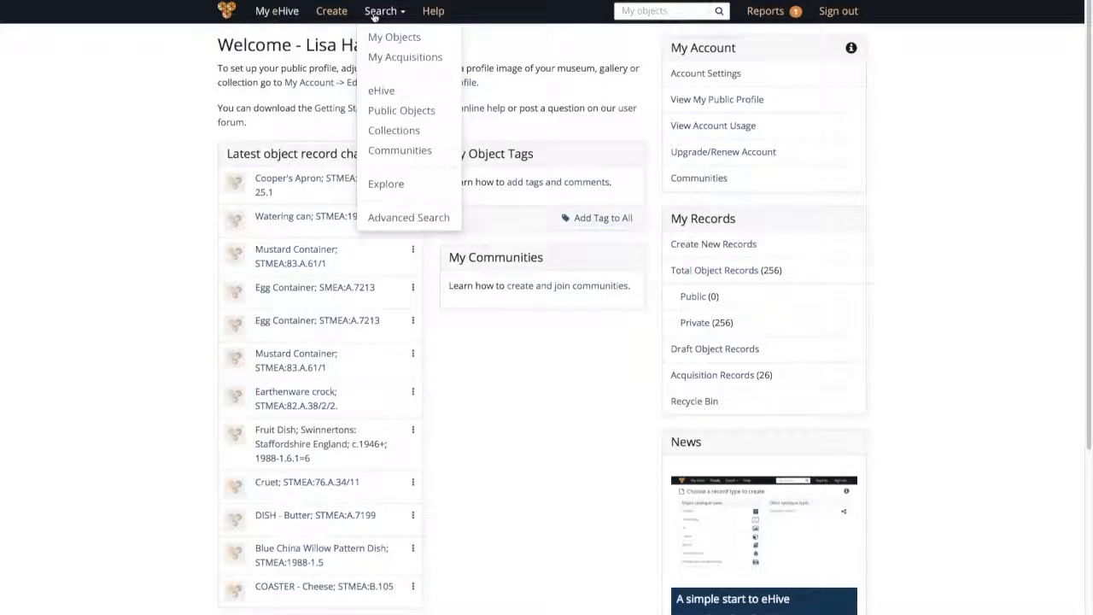
left_click(375, 37)
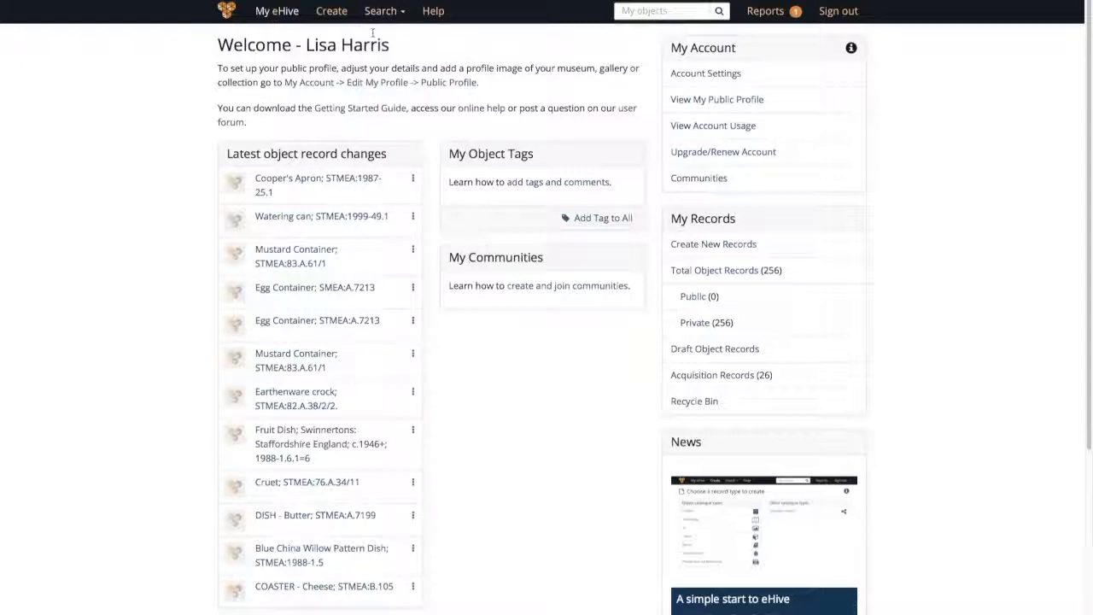
left_click(364, 79)
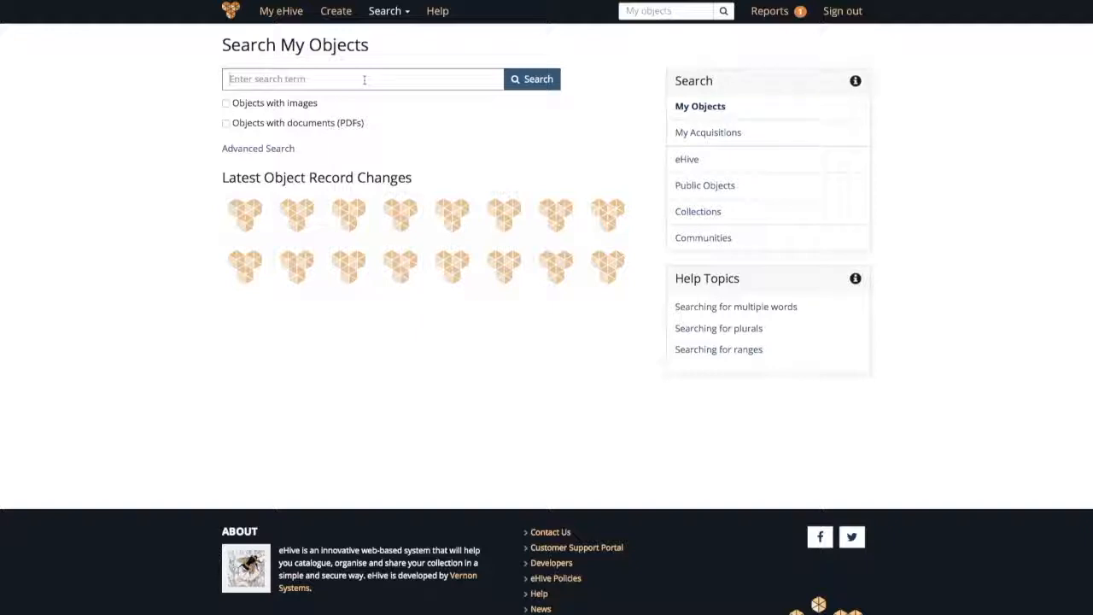
type("\"")
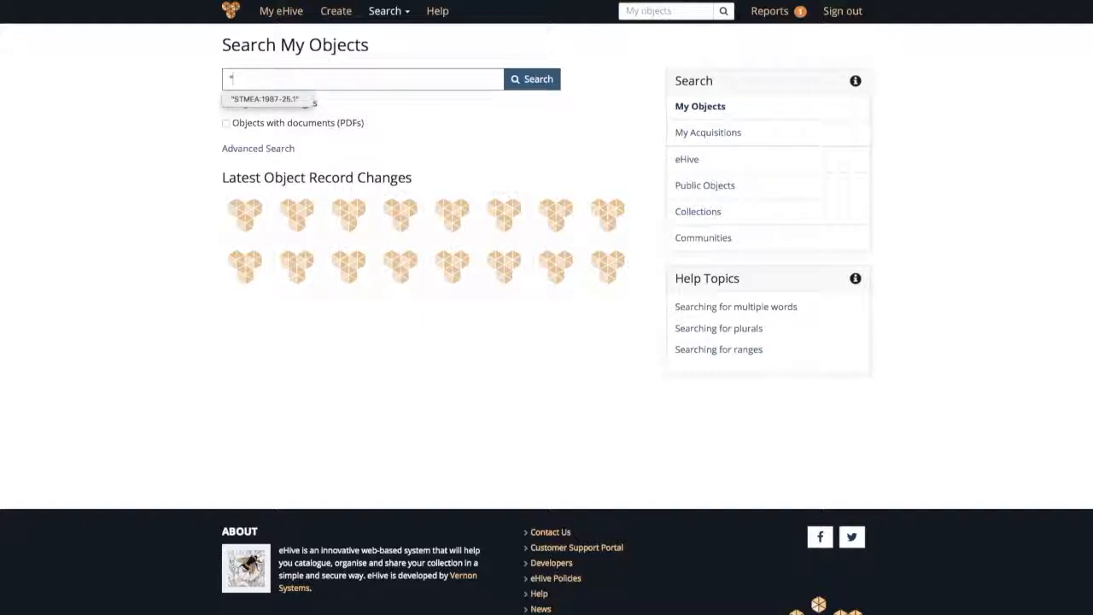
key("Down")
type("STMEA:1987-25.1\"")
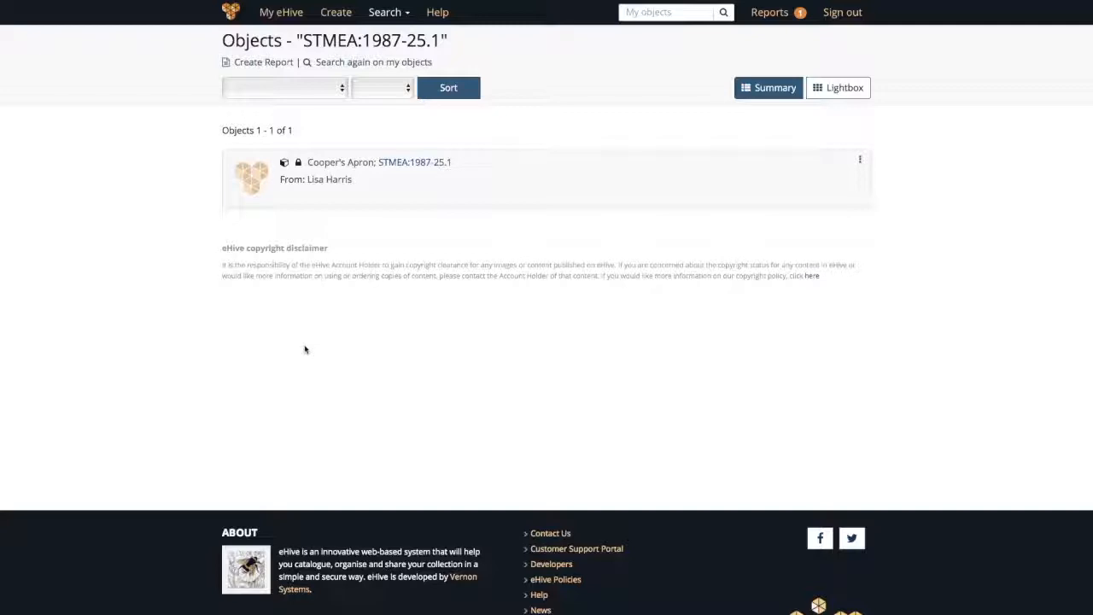
Step: Open the Cooper's Apron search result and view it in edit mode
left_click(389, 164)
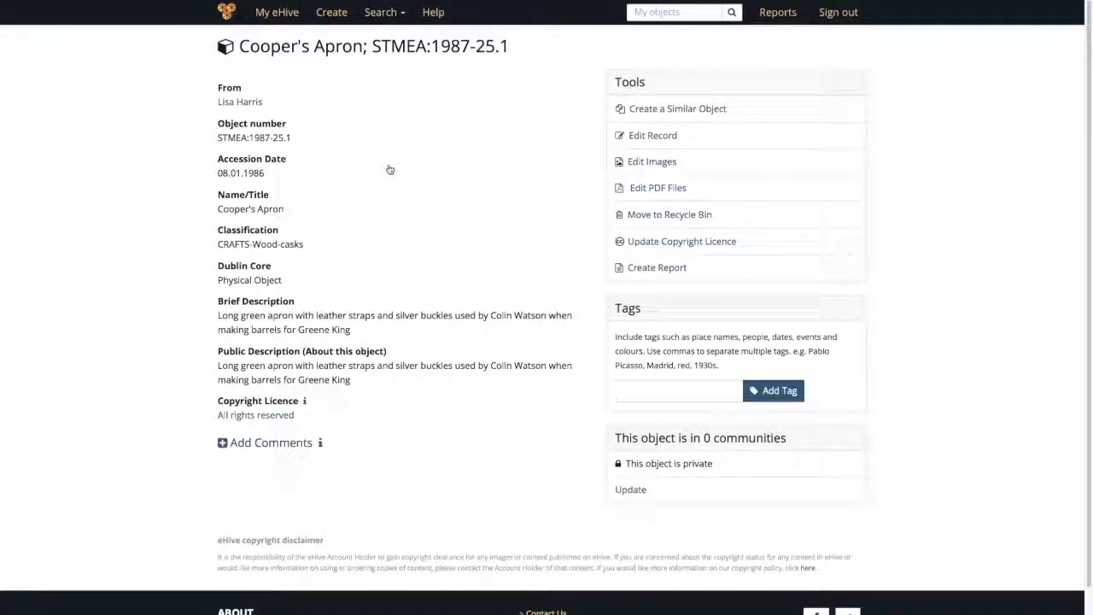
left_click(640, 136)
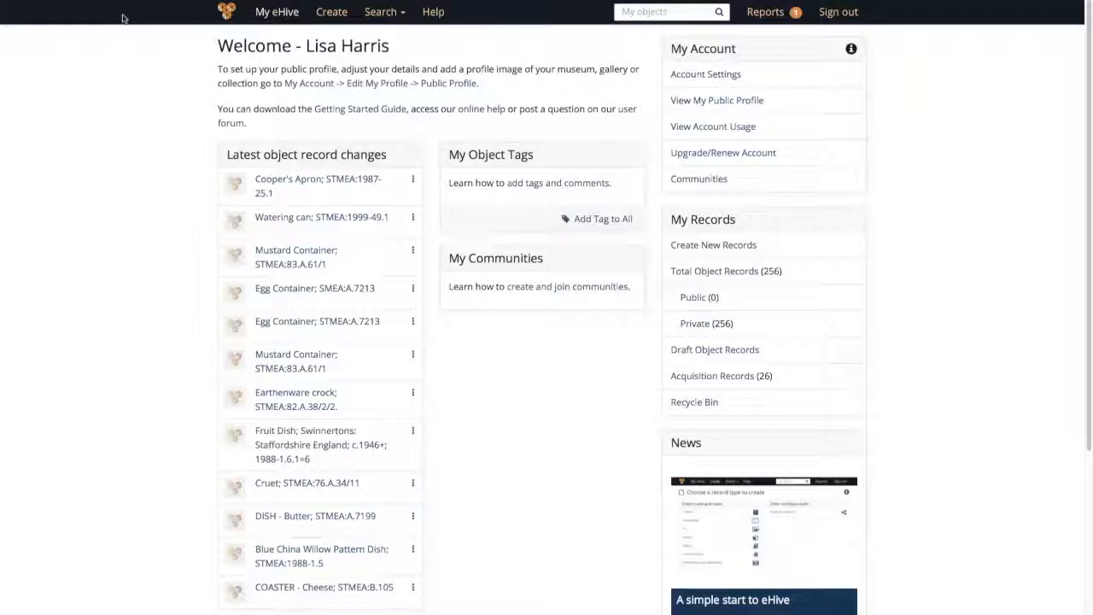
Step: Create a new object record of the History catalogue type
left_click(345, 17)
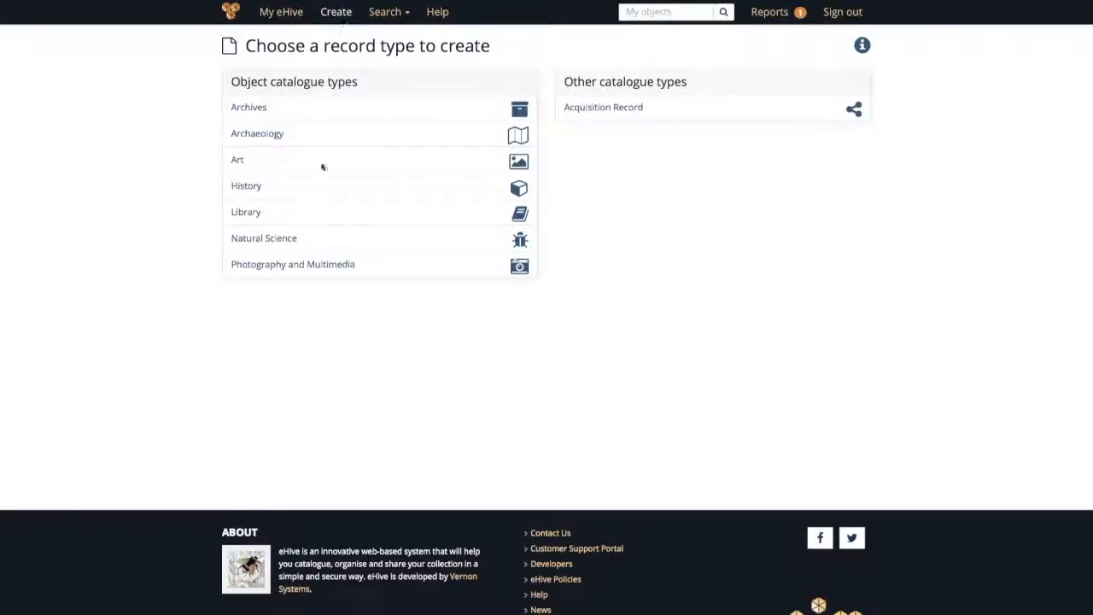
left_click(249, 187)
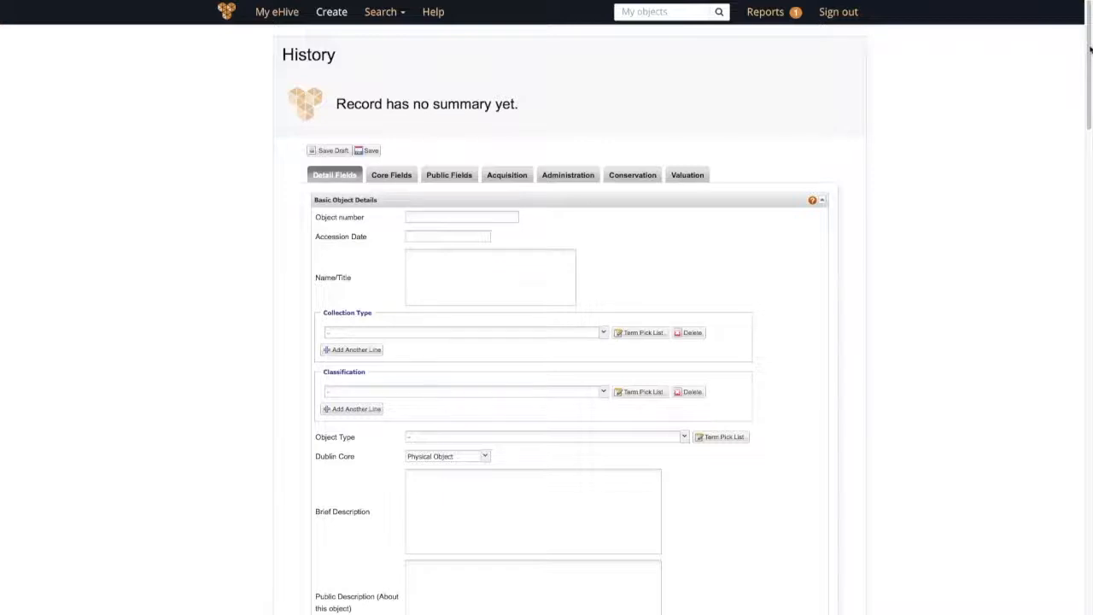
mouse_move(1090, 50)
left_mouse_down()
mouse_move(1089, 522)
mouse_move(1091, 32)
left_mouse_up()
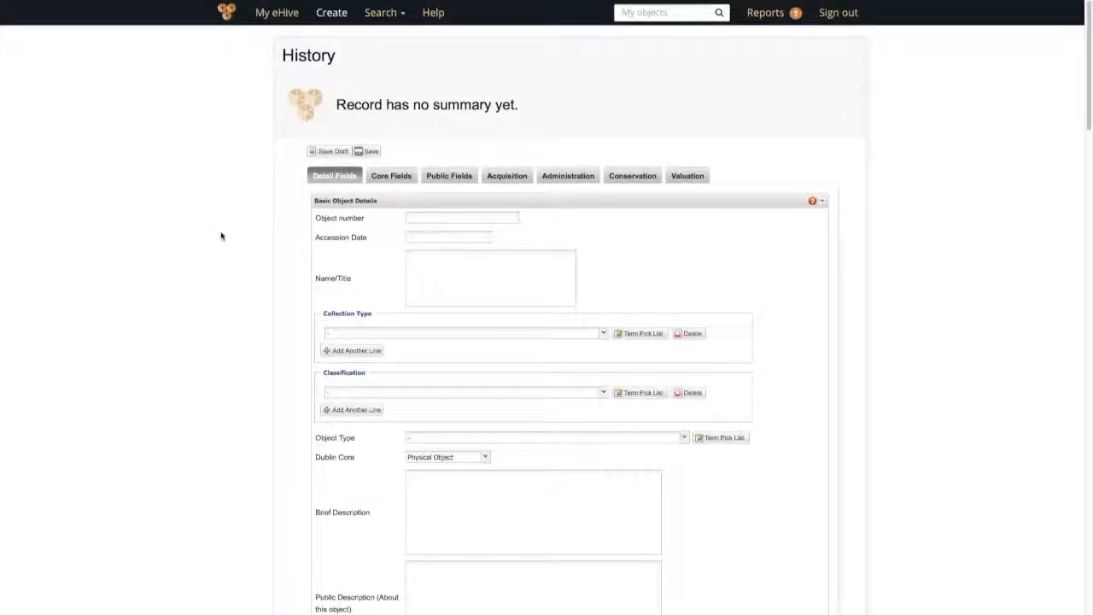
Step: Enter STMEA:1987-25.1 as the new record's Object number
left_click(418, 217)
type("STMEA:1987-25.1")
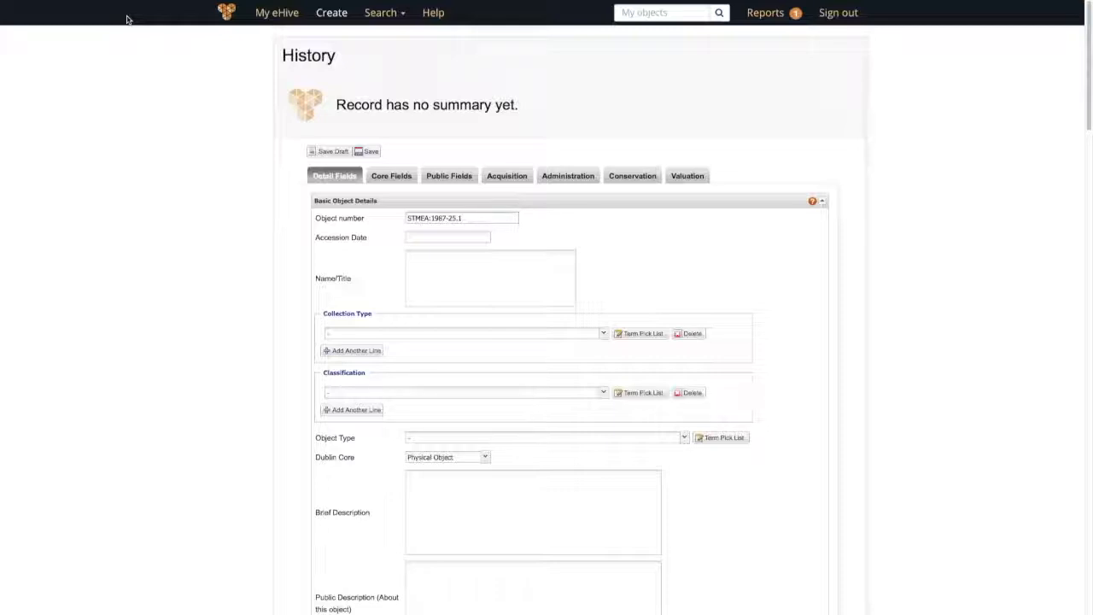
Step: Set the Accession Date to 08.01.1986
left_click(471, 239)
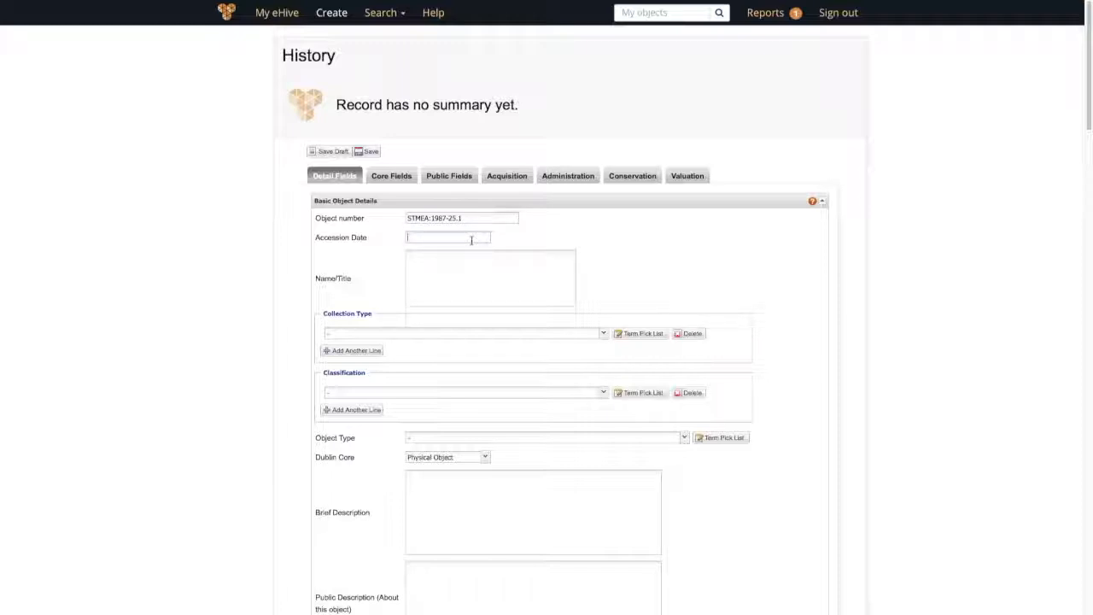
type("08")
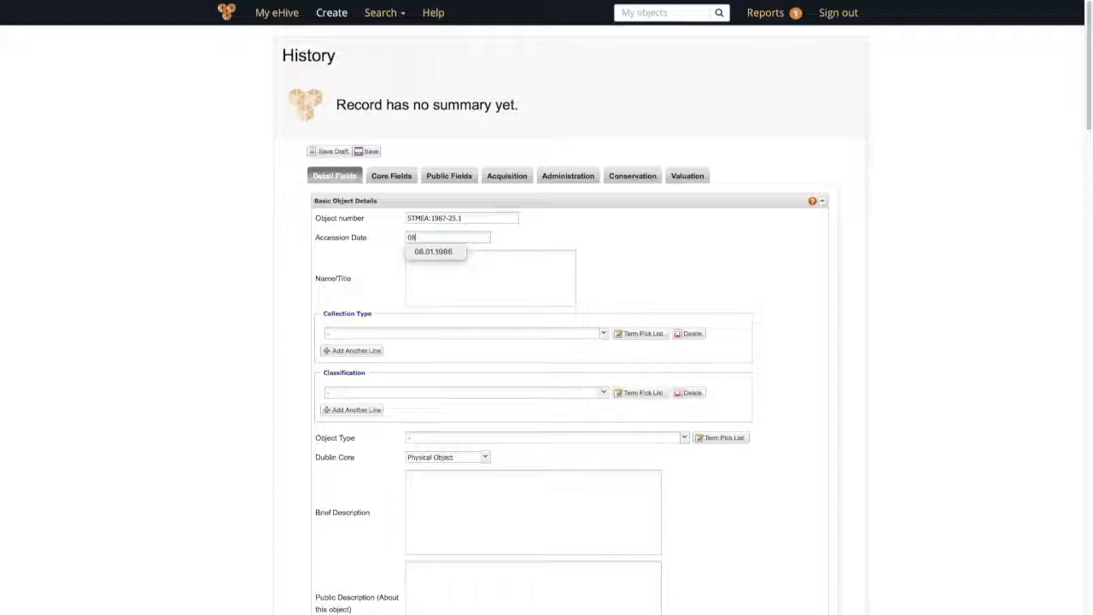
type(".01")
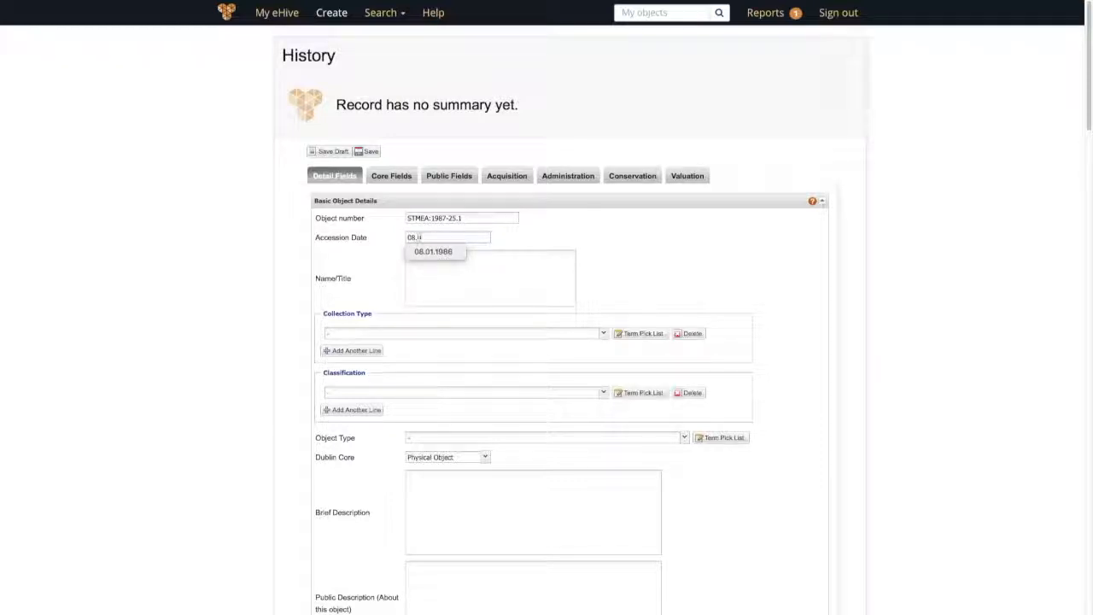
type(".1986")
left_click(563, 269)
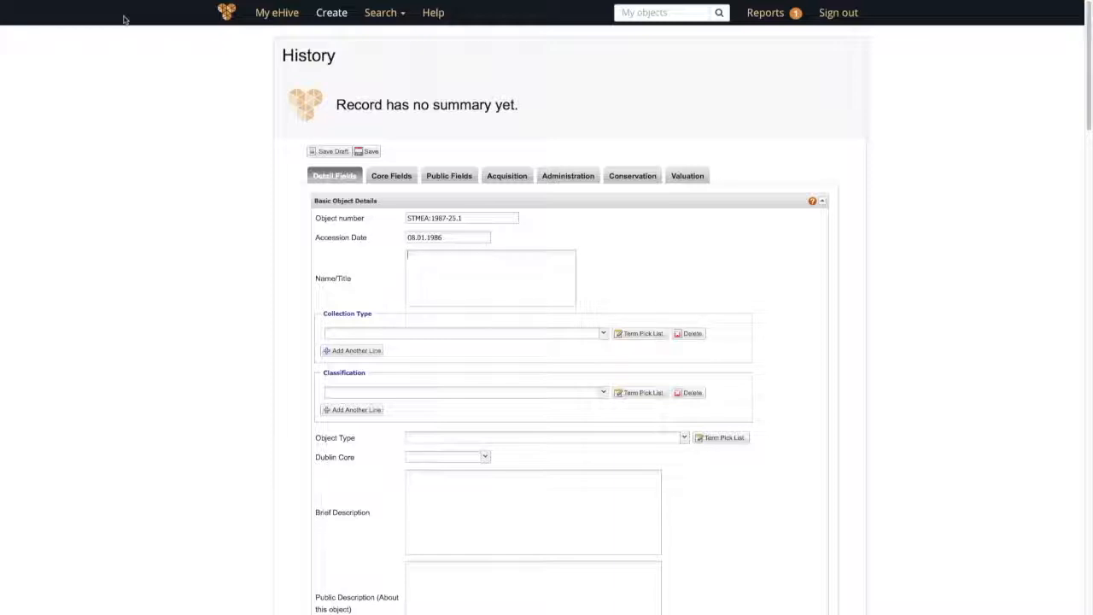
Step: Enter "Cooper's apron" as the record's Name/Title
type("Cooper's apron")
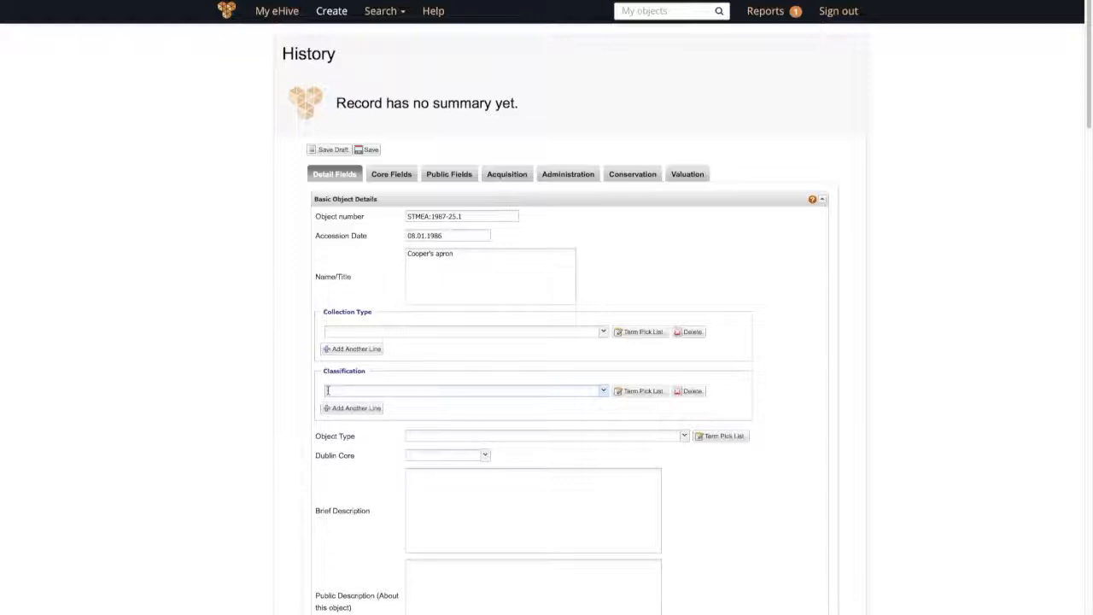
Step: Search the Classification with crafts-wood and select CRAFTS-Wood-casks
type("crafts-wood")
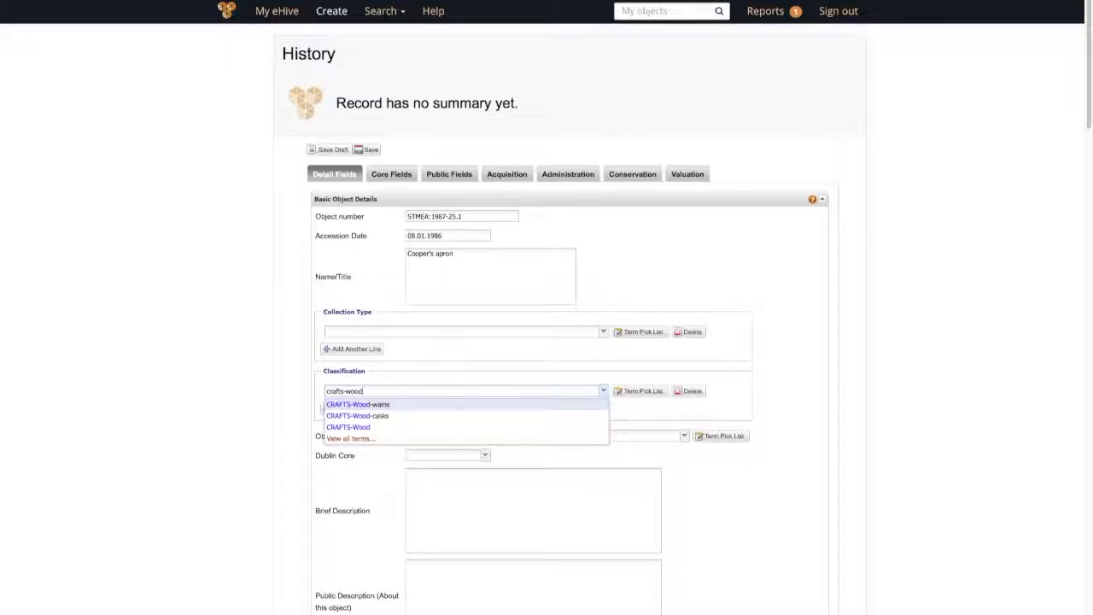
left_click(386, 417)
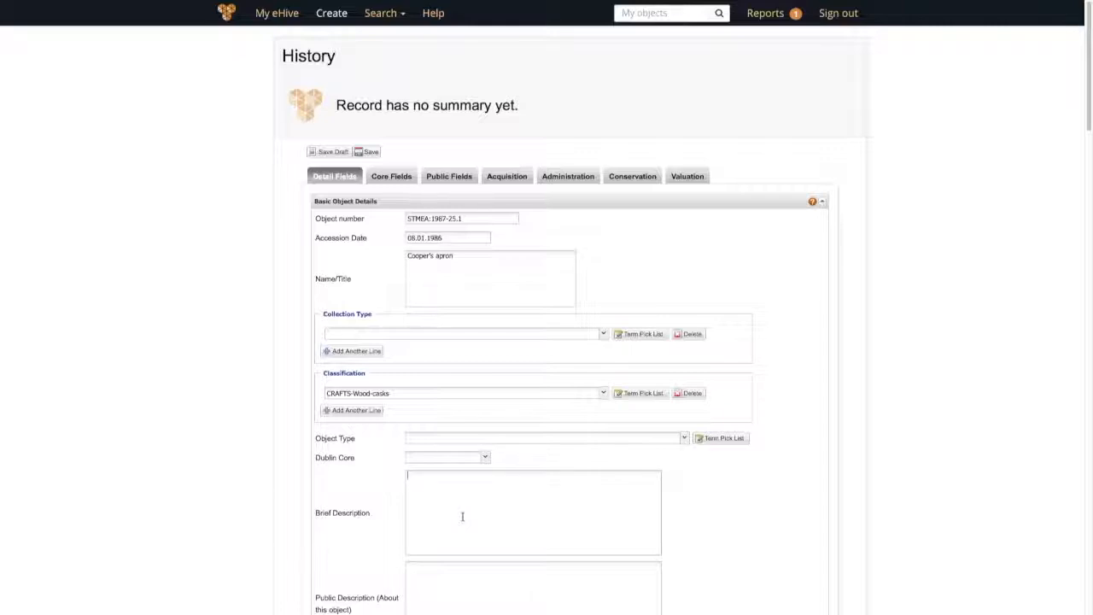
Step: Describe the long green apron with leather straps and silver buckles, used by a named cooper making barrels for Greene King
left_click(462, 516)
type("Lo")
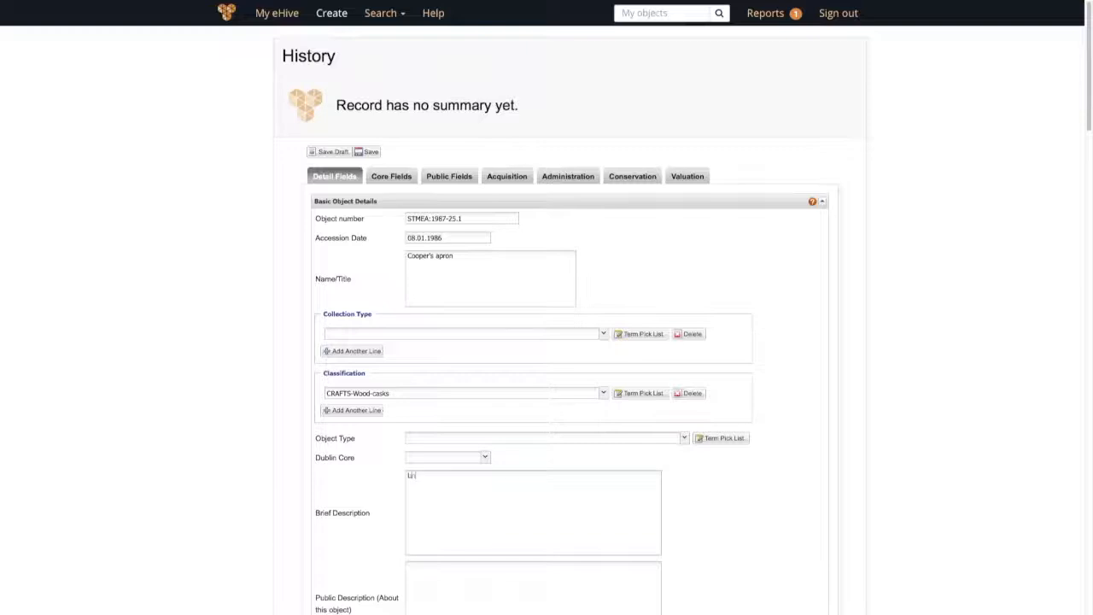
type("ng green apron with leather straps ad")
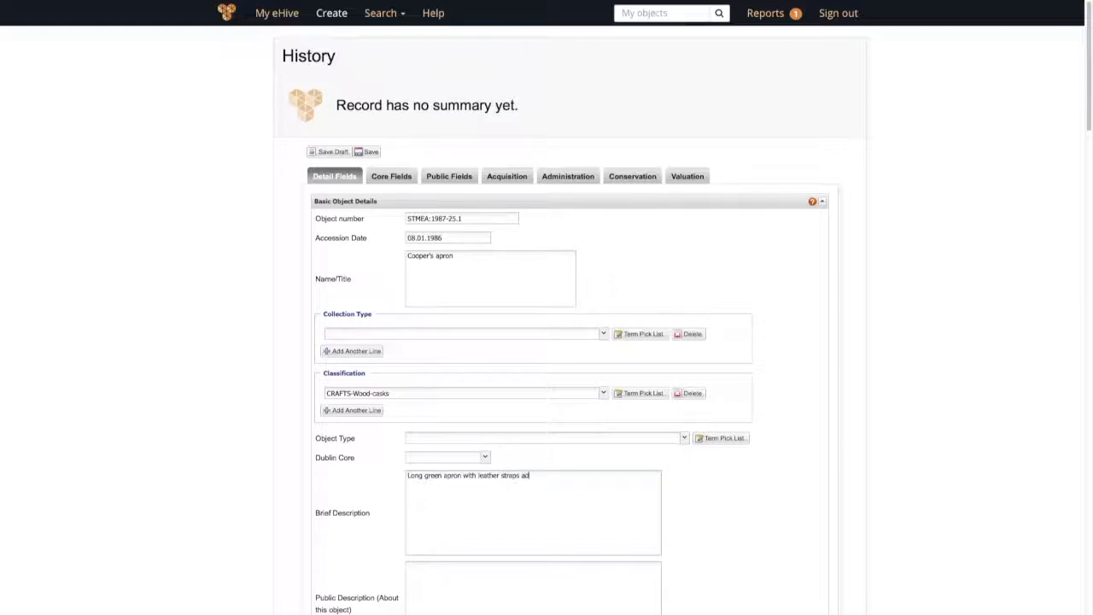
key("BackSpace")
type("nd silver buckles.")
key("BackSpace")
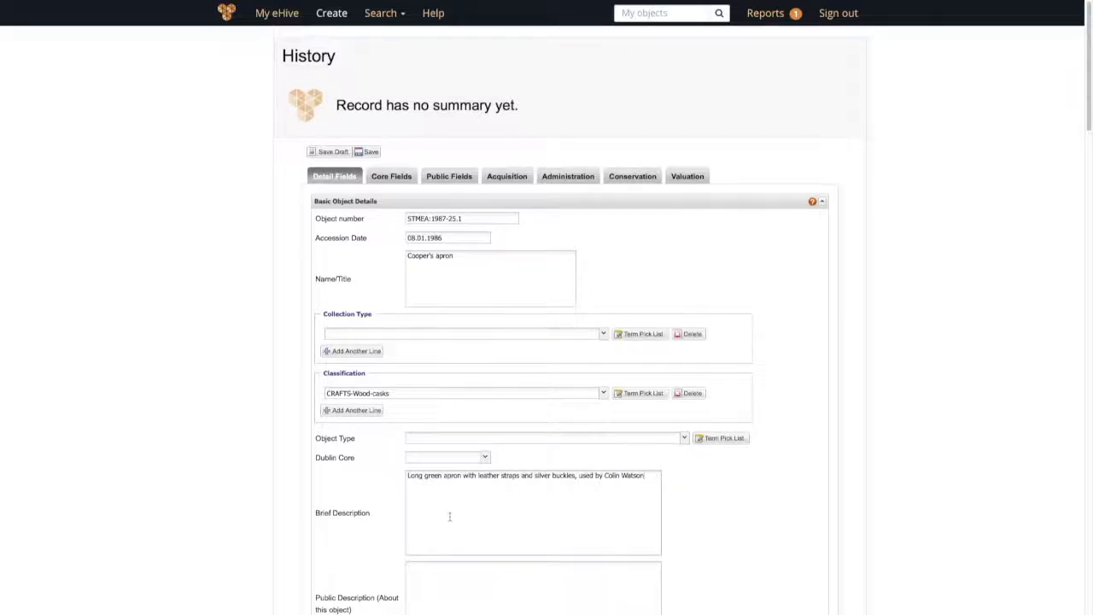
type("when making barrels for")
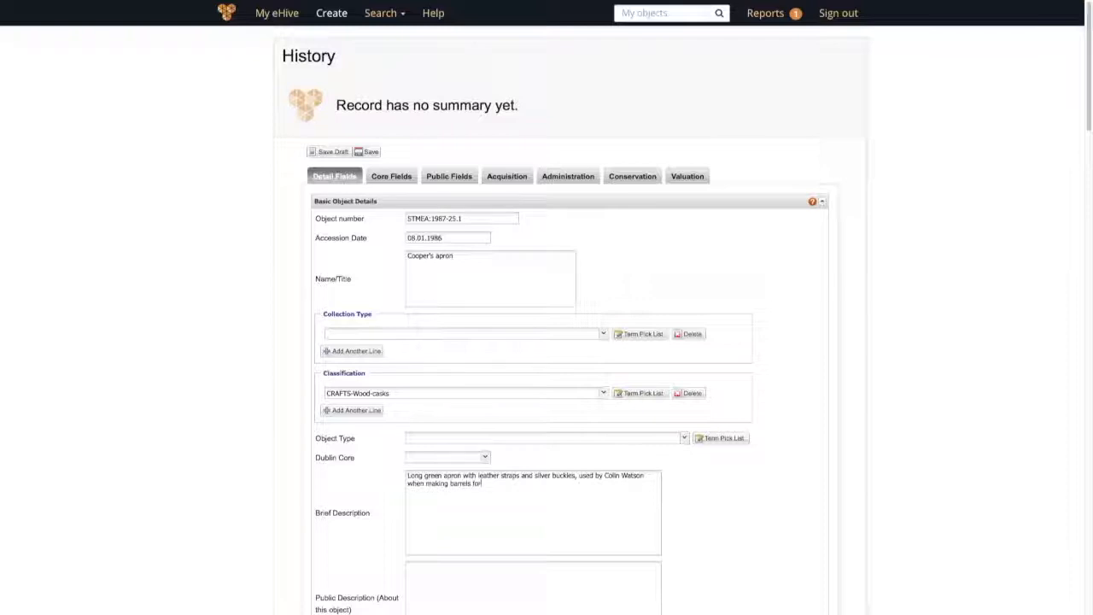
type(" Greene King")
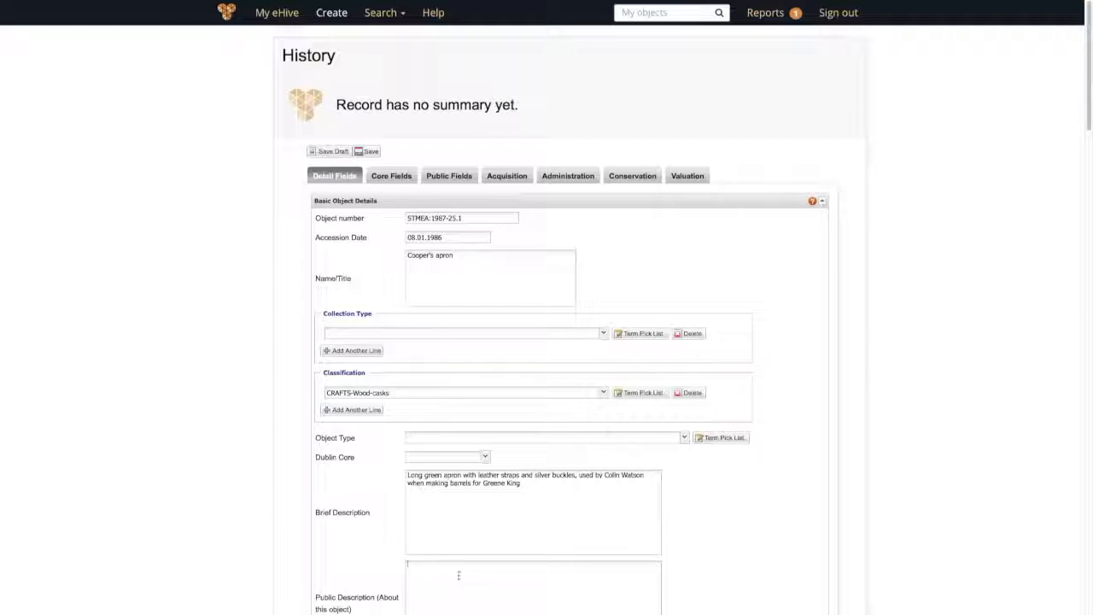
Step: Copy the apron text from Brief Description into the Public Description field
left_click_drag(426, 483, 404, 476)
key("ctrl+c")
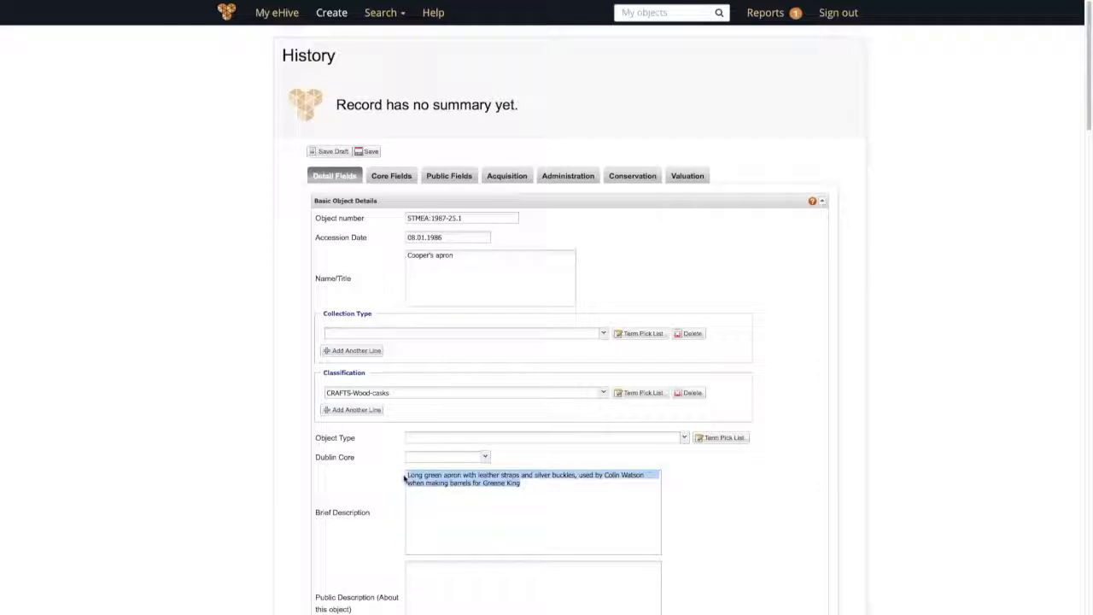
left_click(425, 571)
key("ctrl+v")
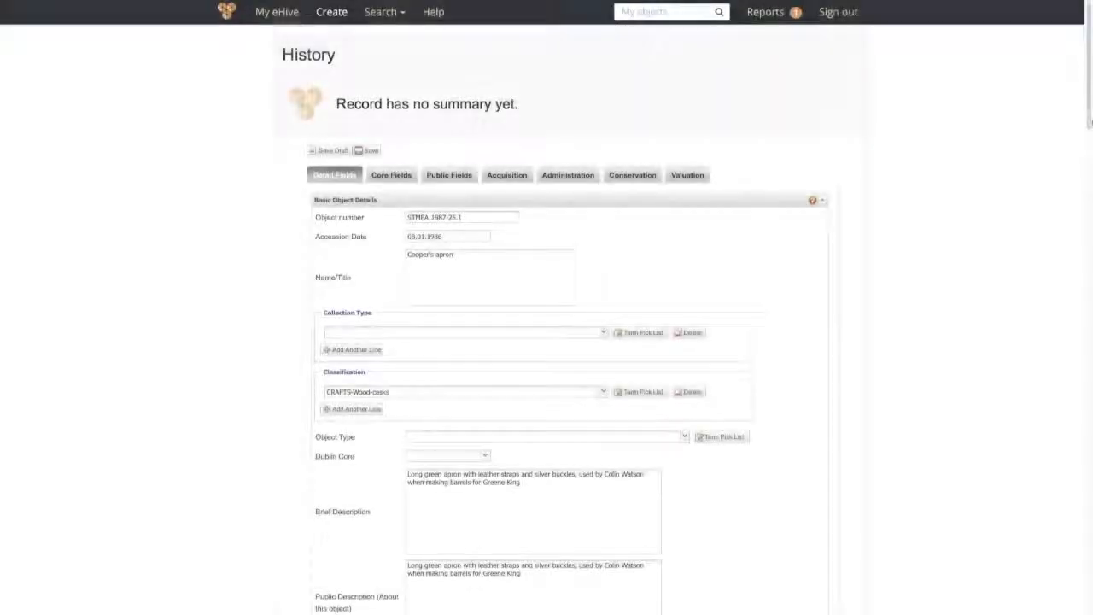
Step: Scroll down to the Production section's Date Made field and give it 1960s
scroll(1087, 135, "down", 1)
left_click_drag(1087, 135, 1067, 213)
scroll(389, 305, "down", 1)
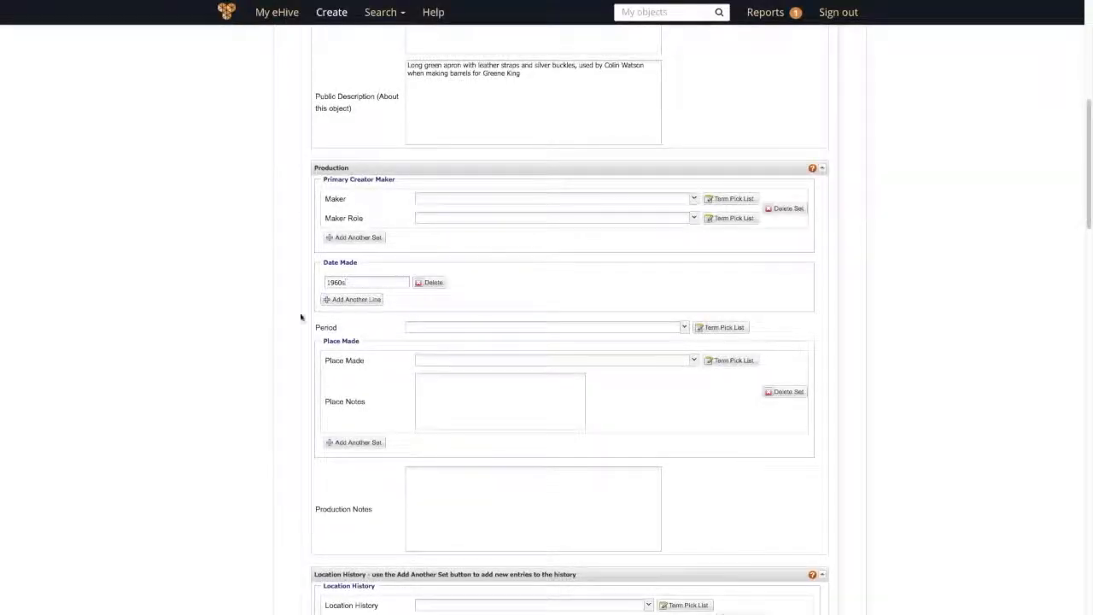
Step: Write the production note 'Manufactured by Hawkins & Co in Alston, Cumbria'
left_click(438, 486)
type("Manufactu")
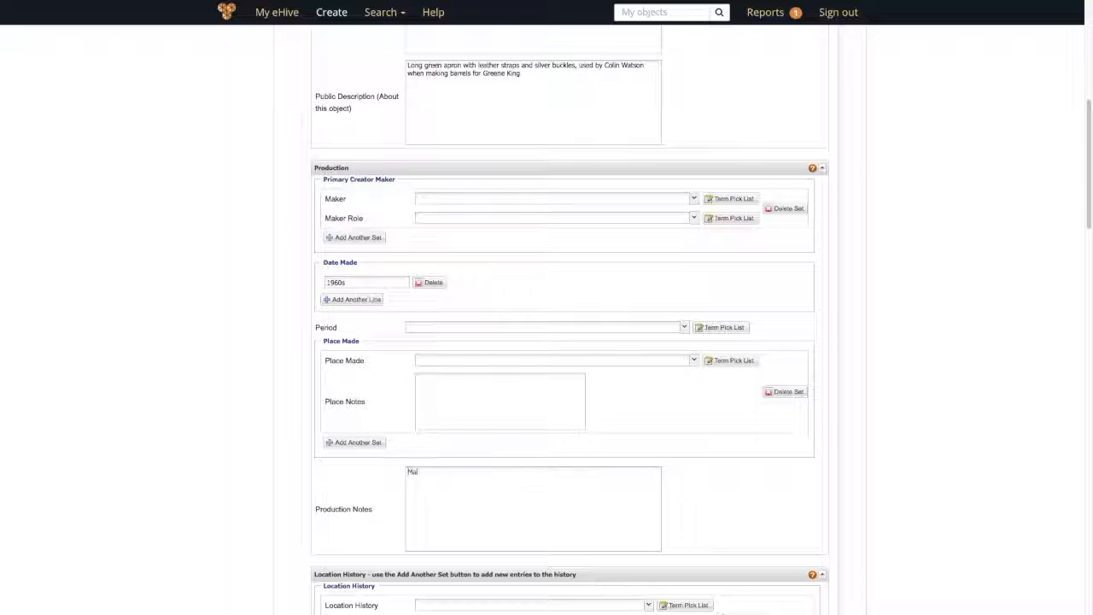
type("rer")
type(" by Hawkins")
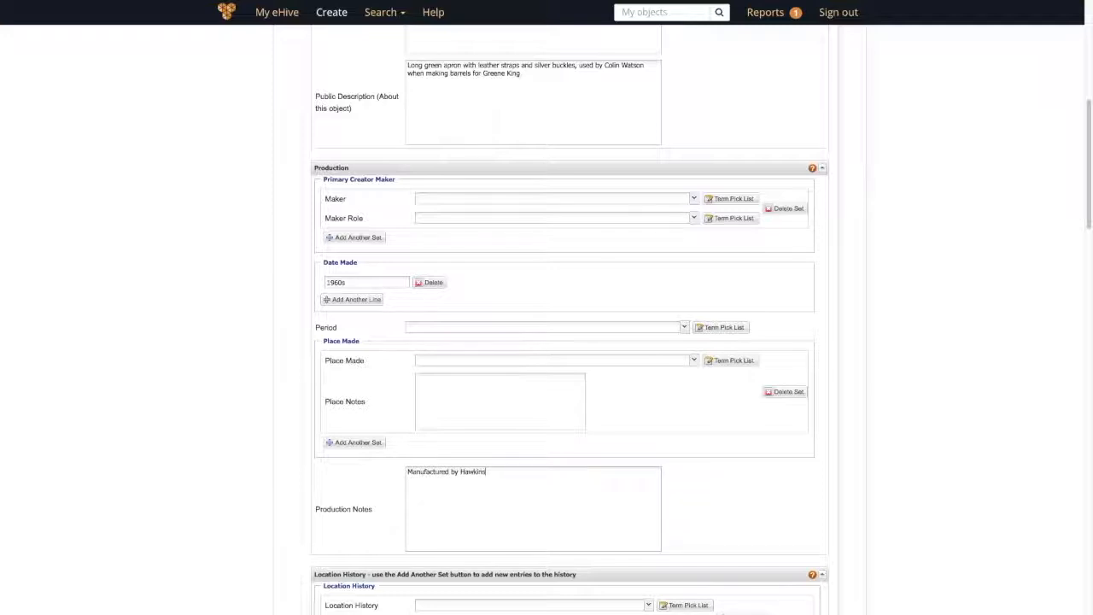
type(" & Co")
type(" in")
type(" Alsto")
type("n, c")
type("Cumbria")
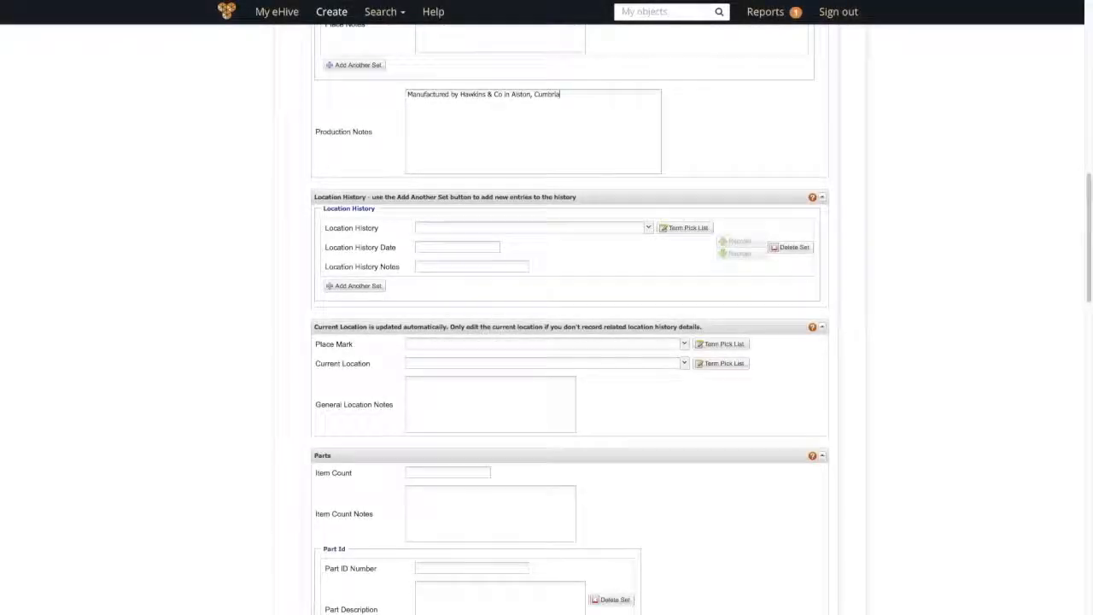
Step: Add SOS C27 as the Location History entry, declining to update the current location
left_click(574, 228)
type("s")
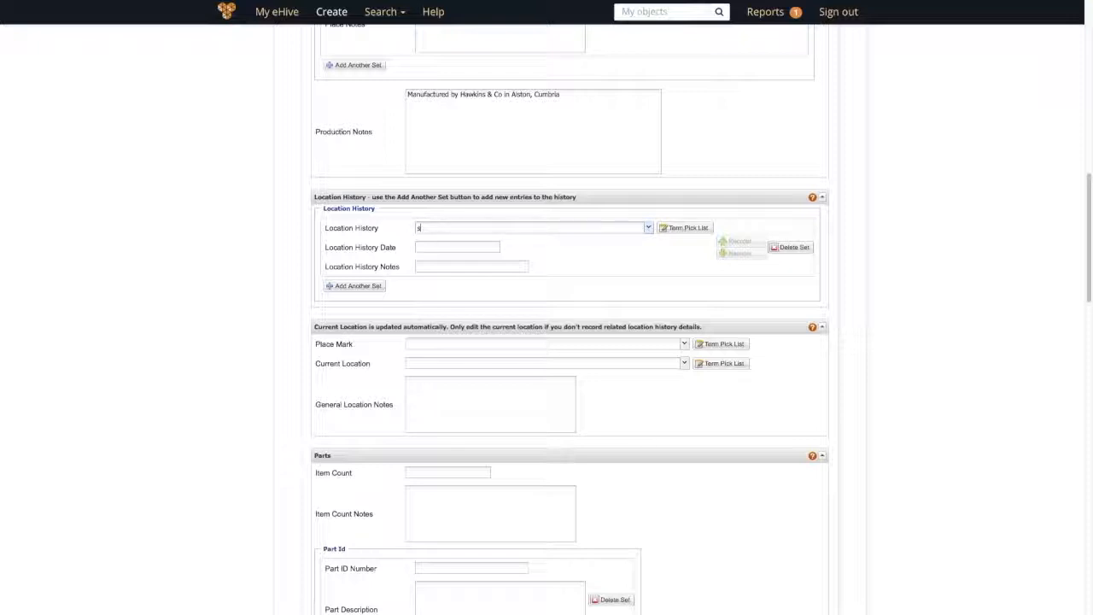
type("os")
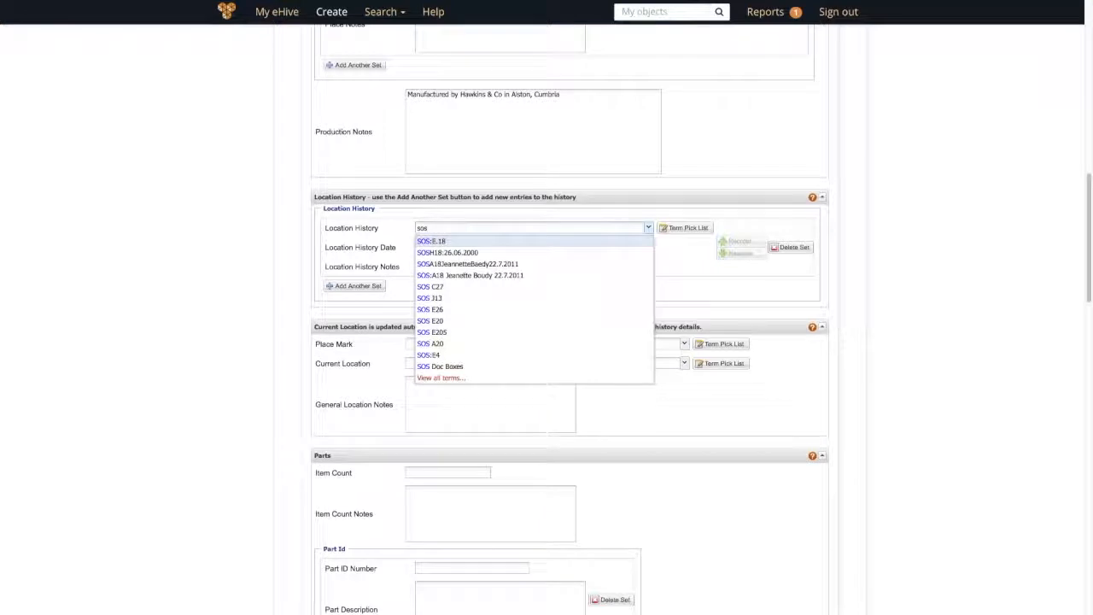
type(" c27")
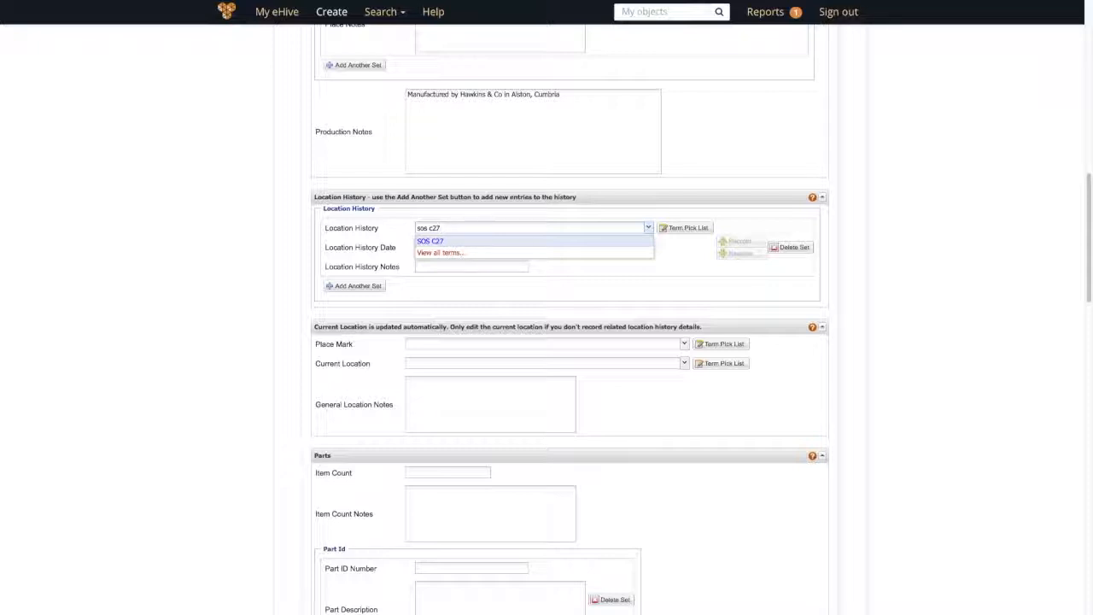
left_click(536, 242)
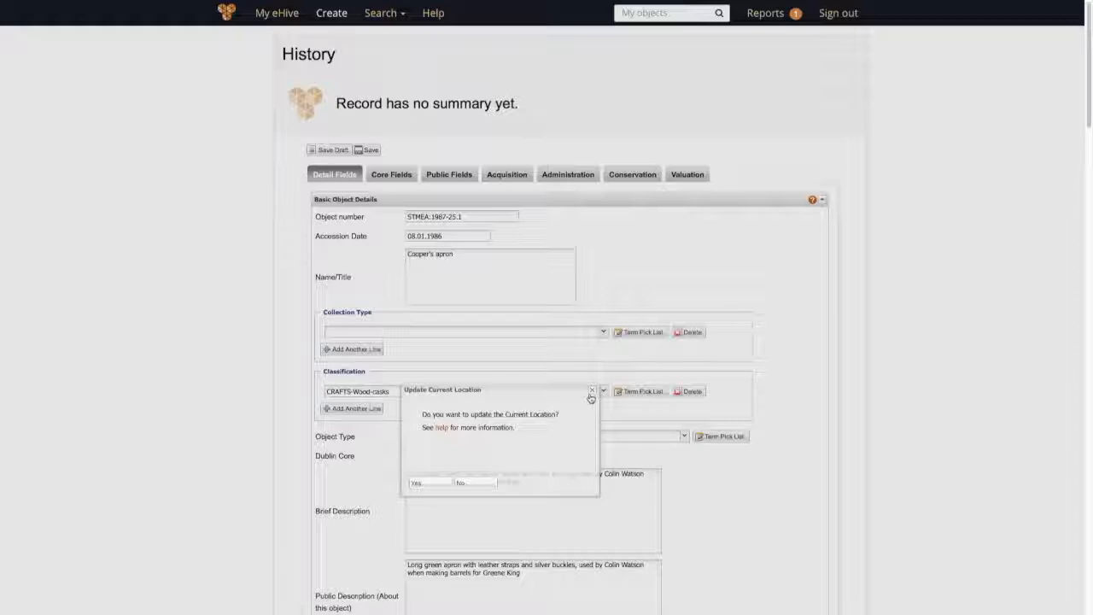
left_click(477, 483)
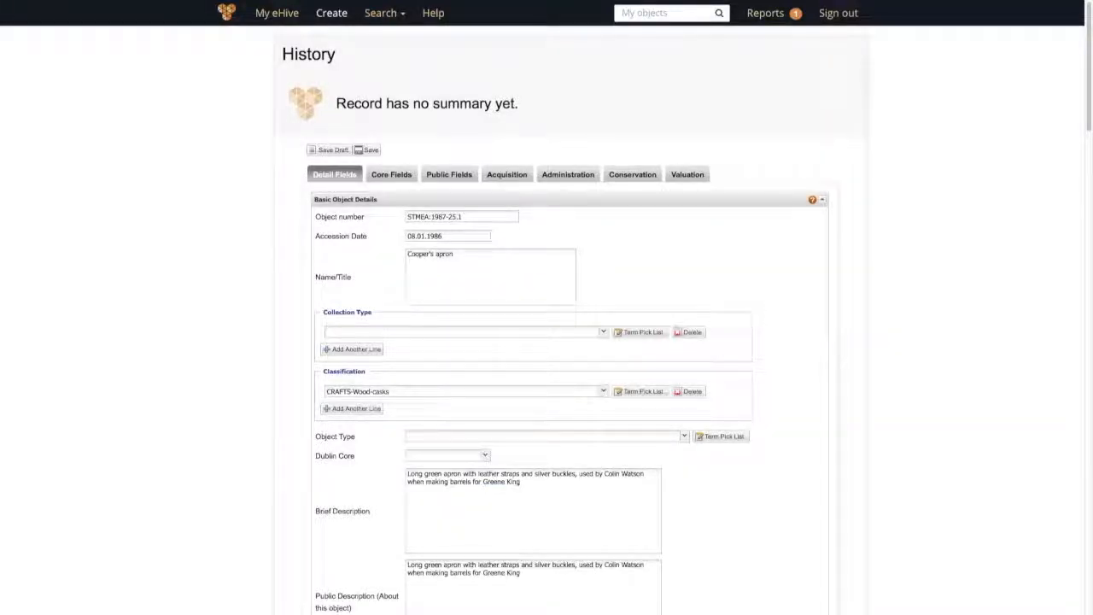
scroll(1066, 303, "down", 15)
scroll(570, 324, "down", 3)
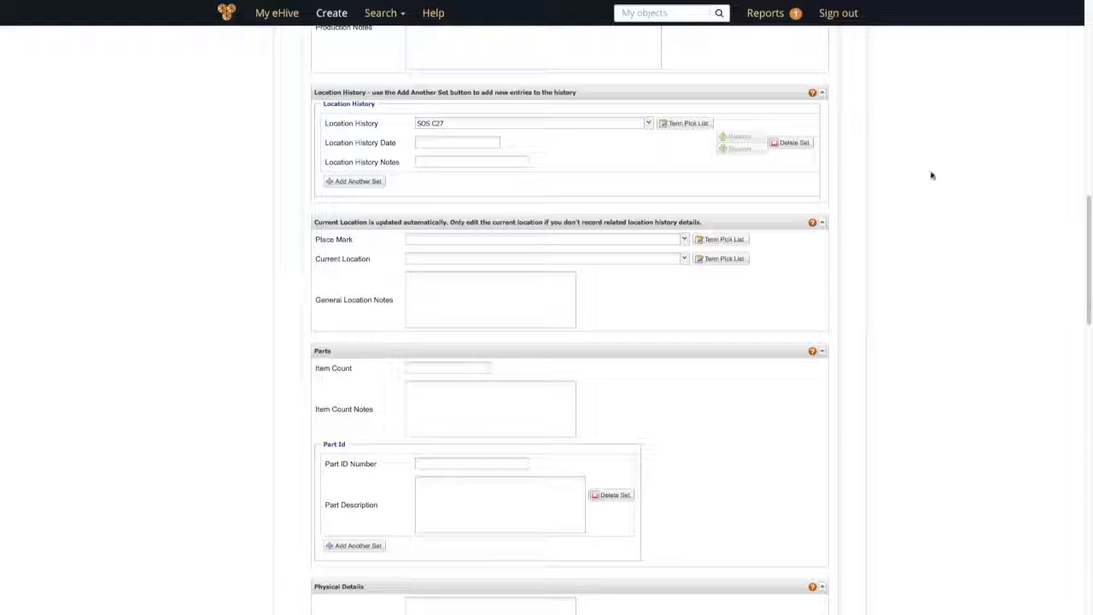
Step: Add a second Location History set and date the first set 12.02.2015
left_click(365, 183)
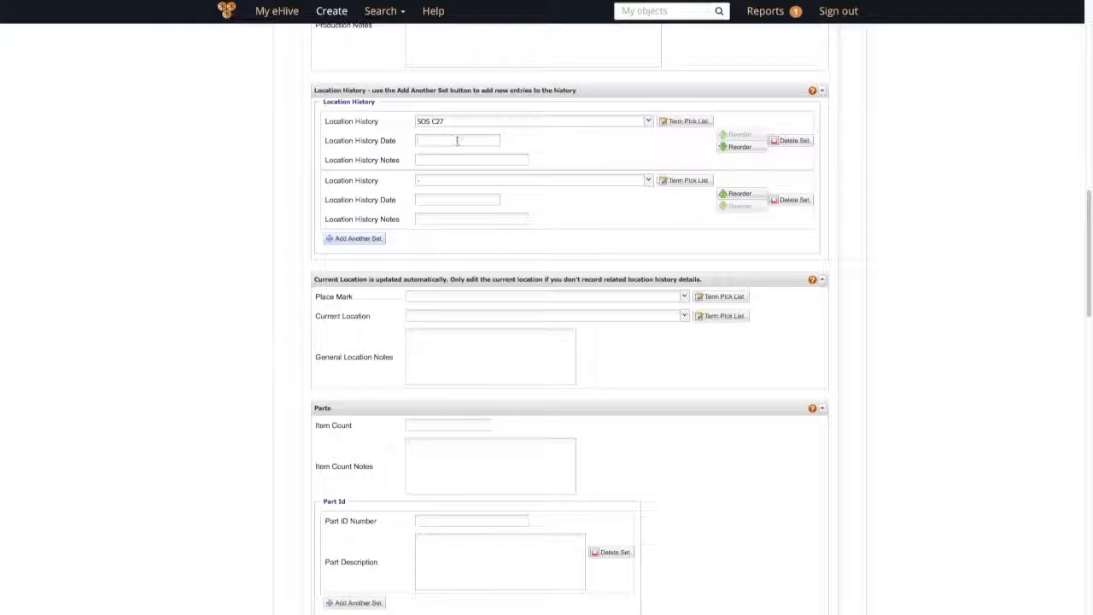
left_click(457, 141)
type("12.02.2015")
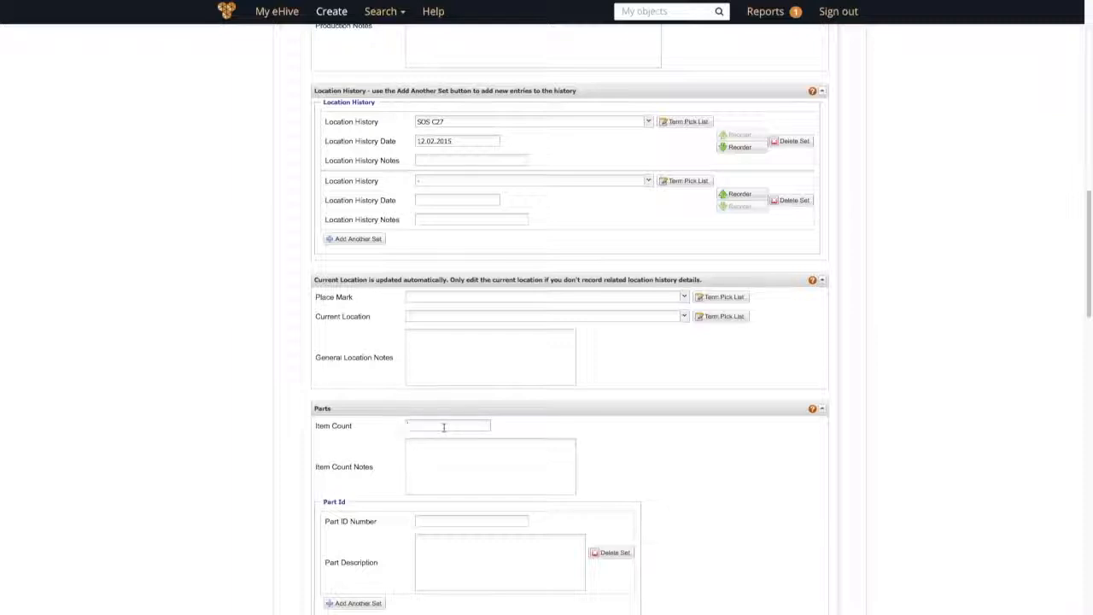
Step: Set Item Count to 1 and list materials: apron canvas, buckles metal, straps leather
type("1")
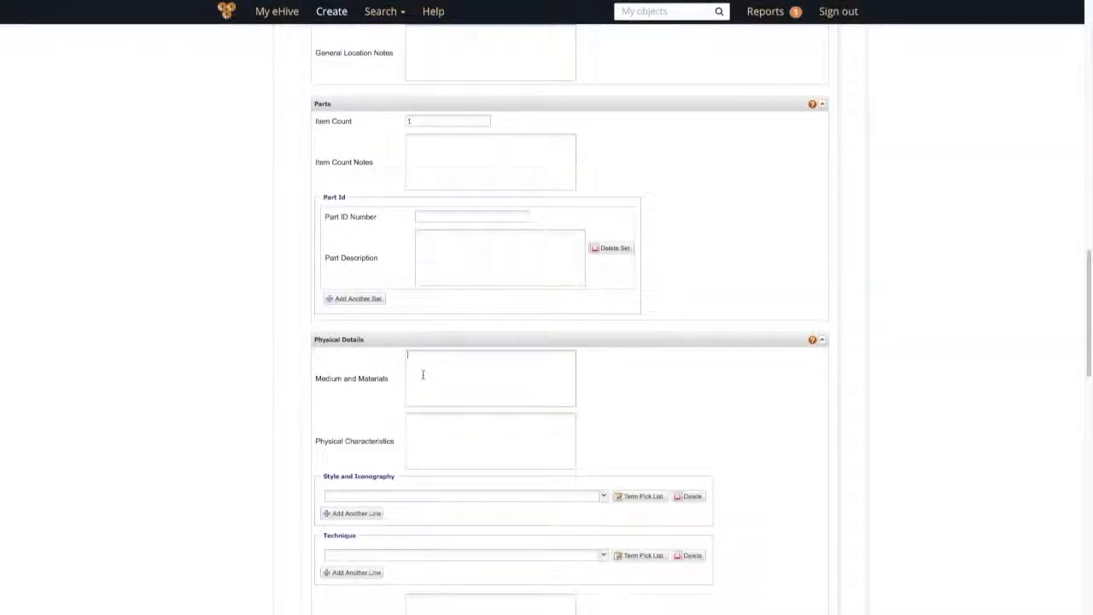
type("Apron")
type(": can")
type("vas")
type("Buckles")
type(": metal ")
type("Straps: leather")
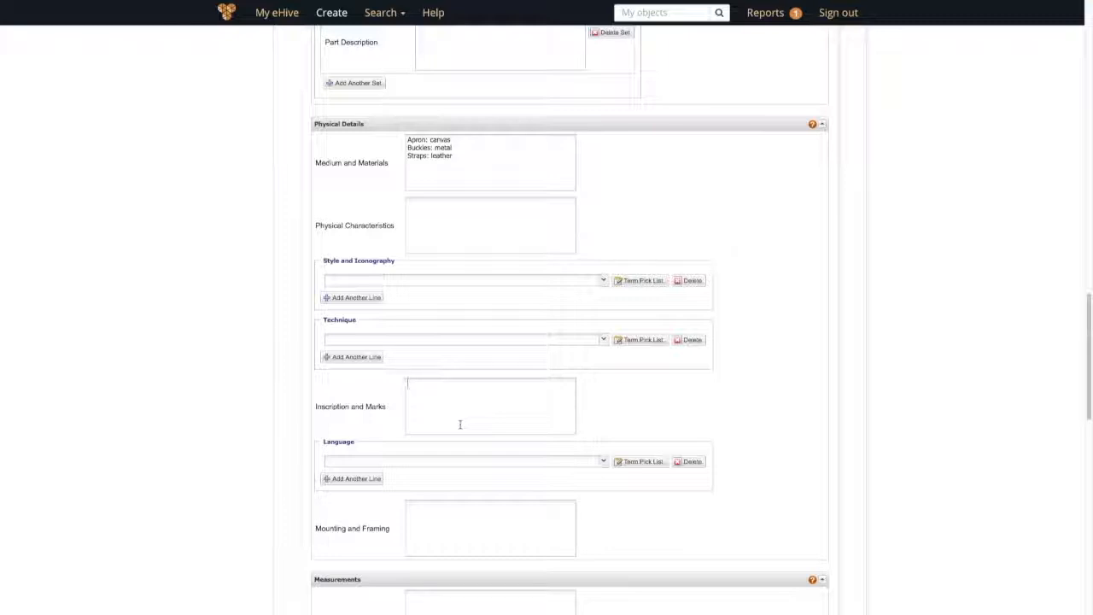
Step: Record the chest embroidery inscription 'Hawkins & Co farriers' under Inscription and Marks
type("Embroidered in centre of liest: Hawkins & co")
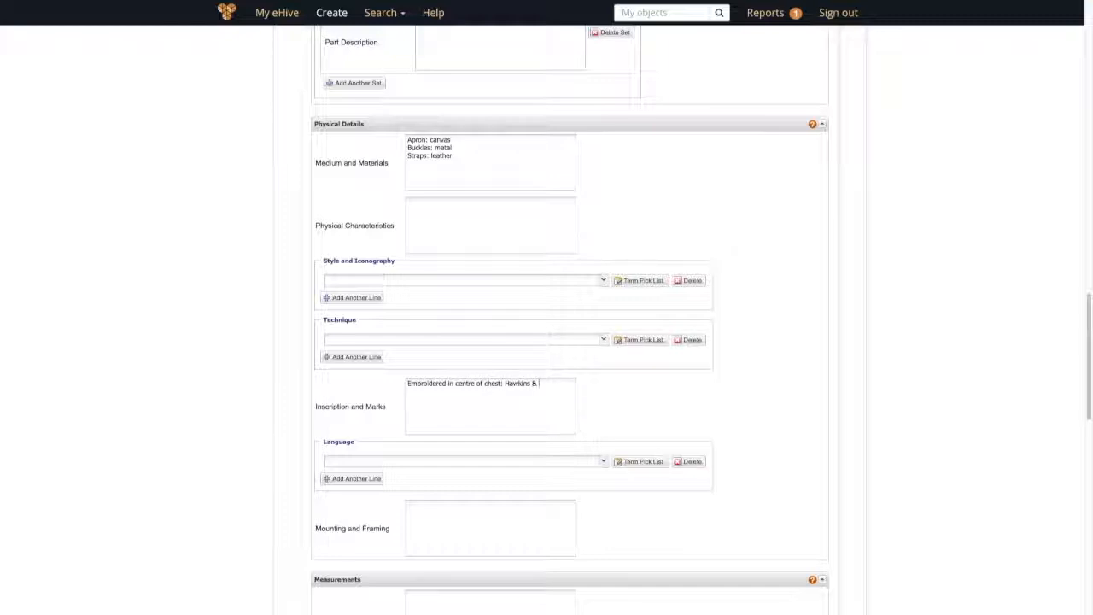
key("BackSpace")
key("BackSpace")
type("Co fa")
type("rriers")
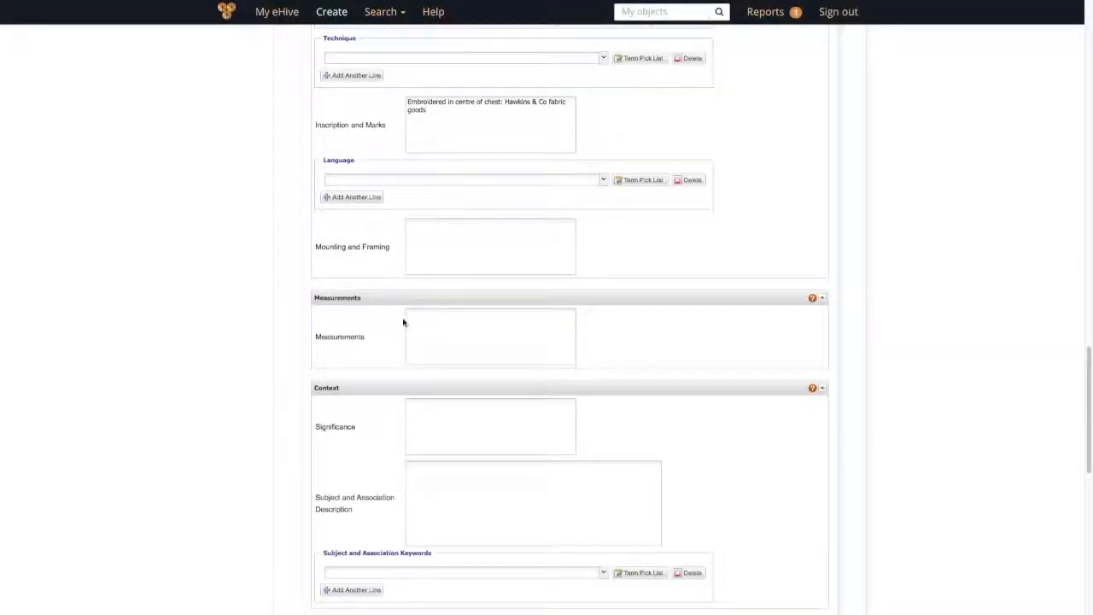
Step: Enter measurements 'Width: 76cm' and 'Length: 107cm' on separate lines
left_click(428, 329)
type("Width: 76cm")
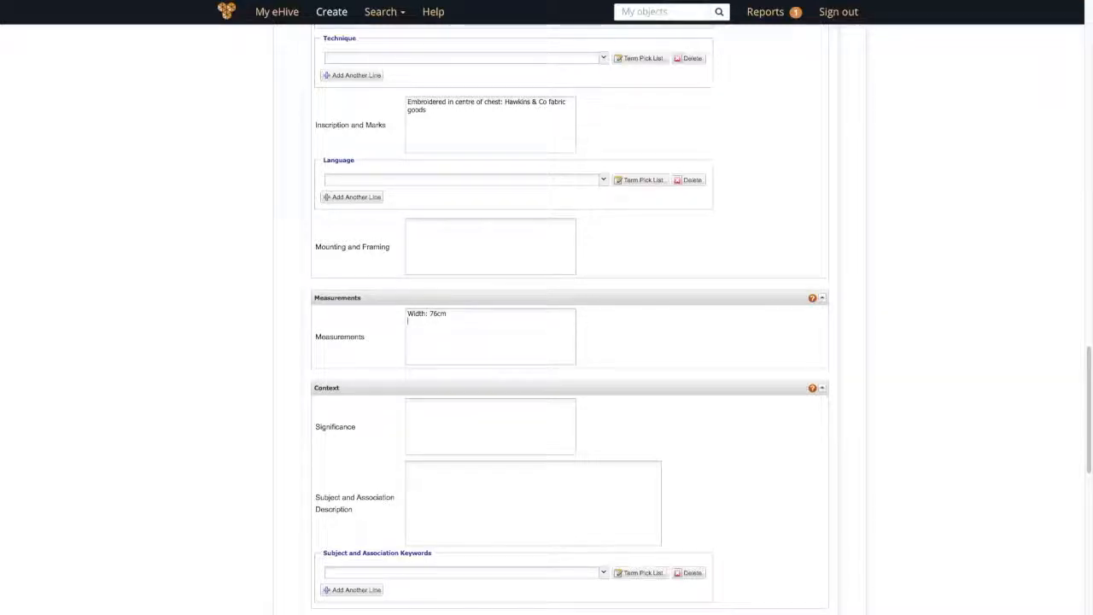
key("Return")
type("Length: 107cm")
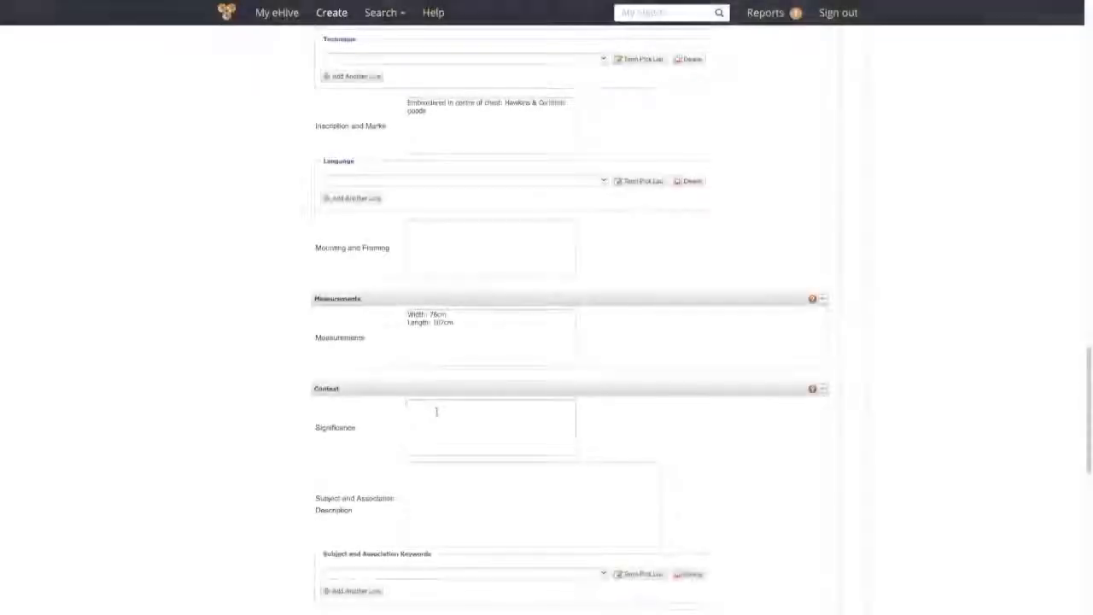
left_click(436, 412)
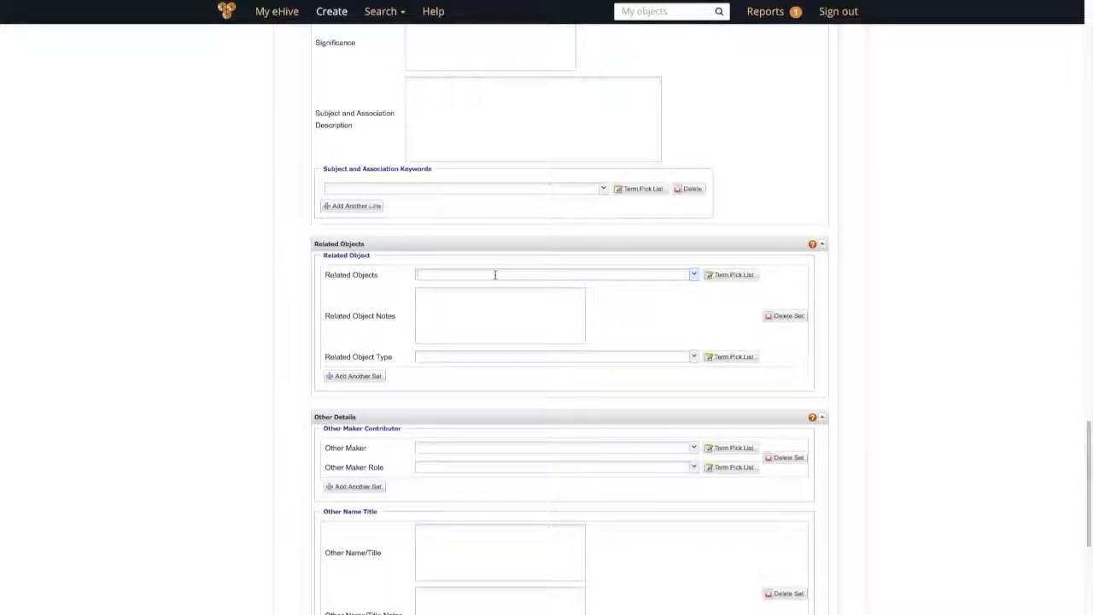
Step: Link related object STMEA:1987-25.2 by choosing its autocomplete suggestion
type("STMEA:")
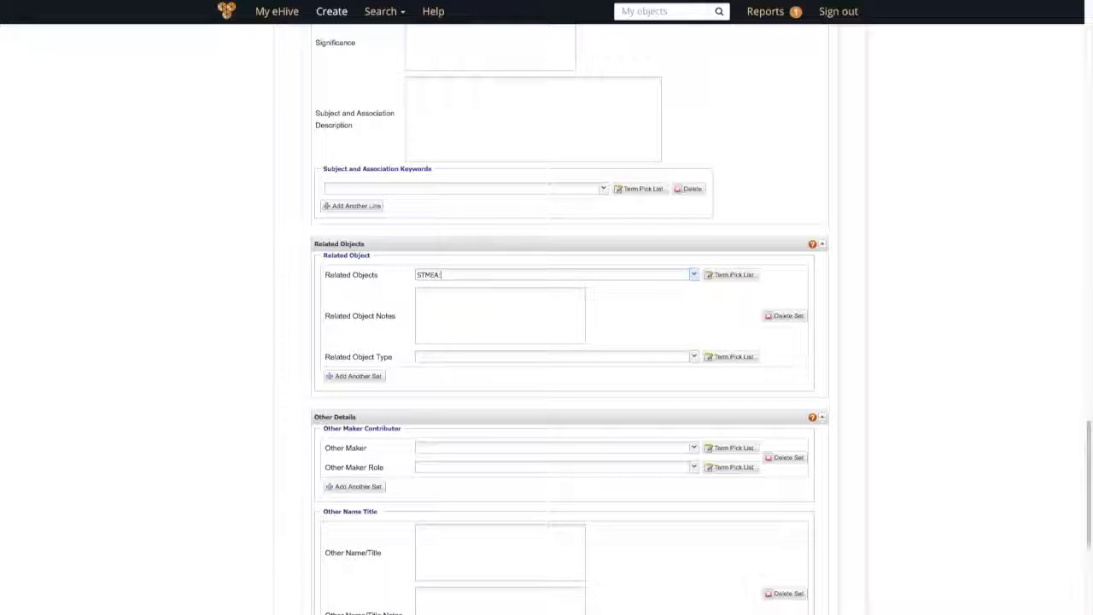
type("1")
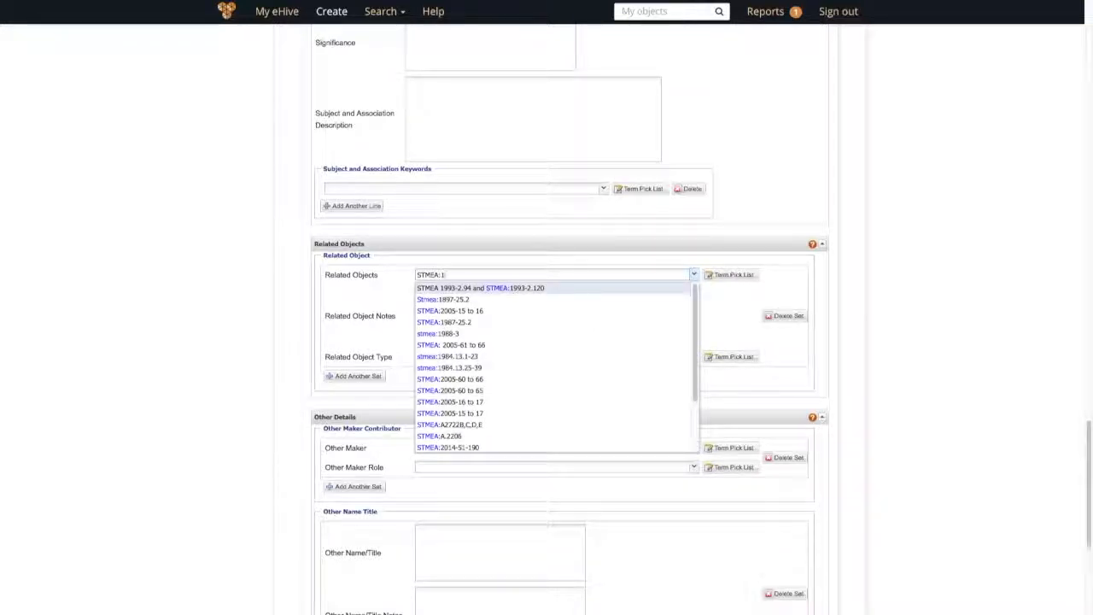
type("987")
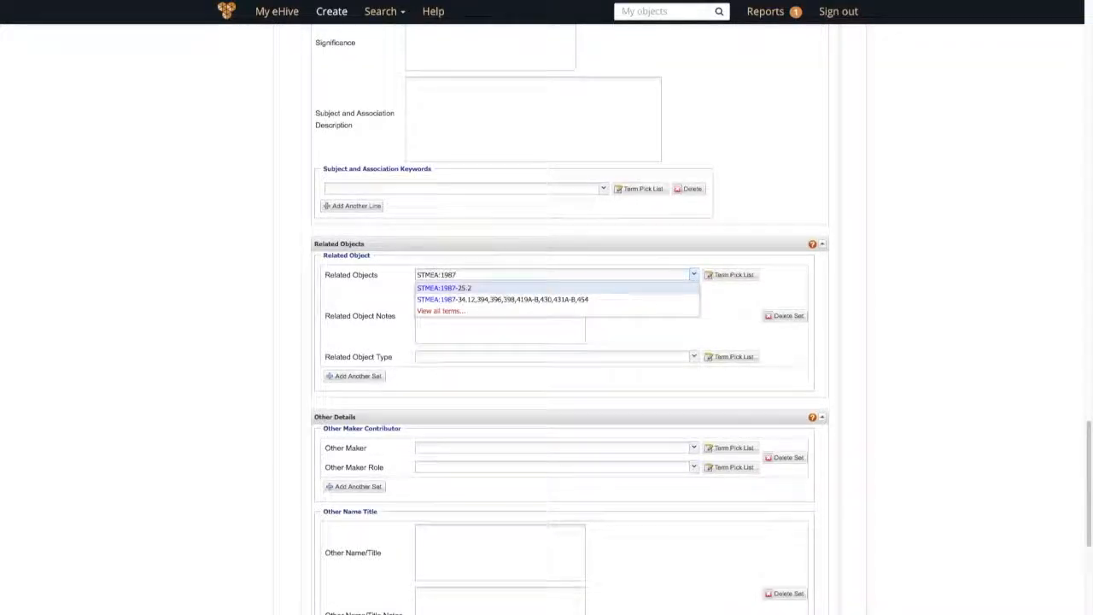
type("-25.2")
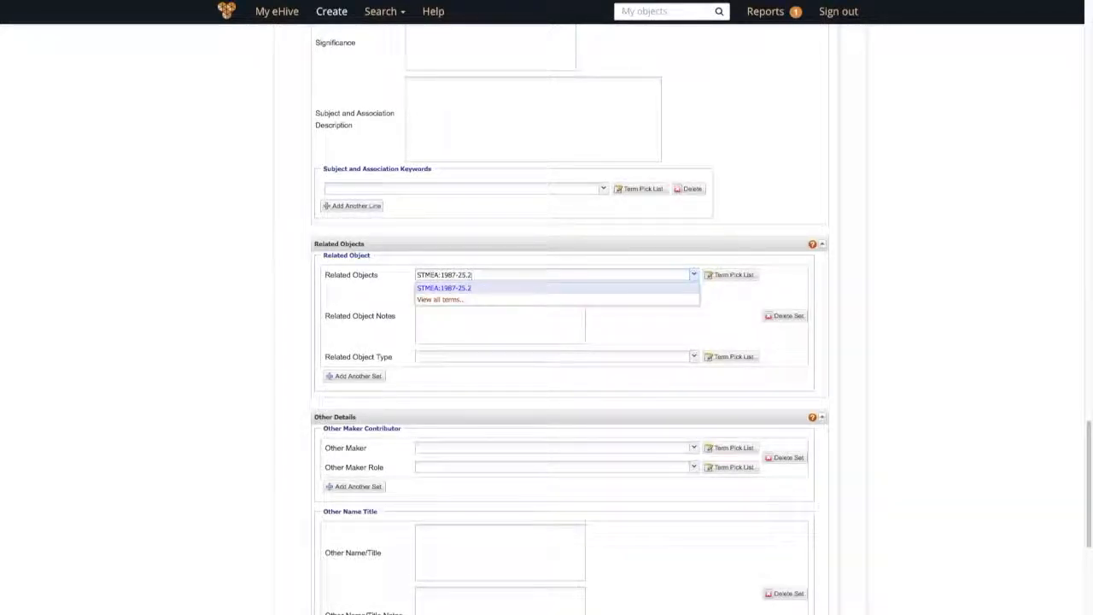
left_click(475, 292)
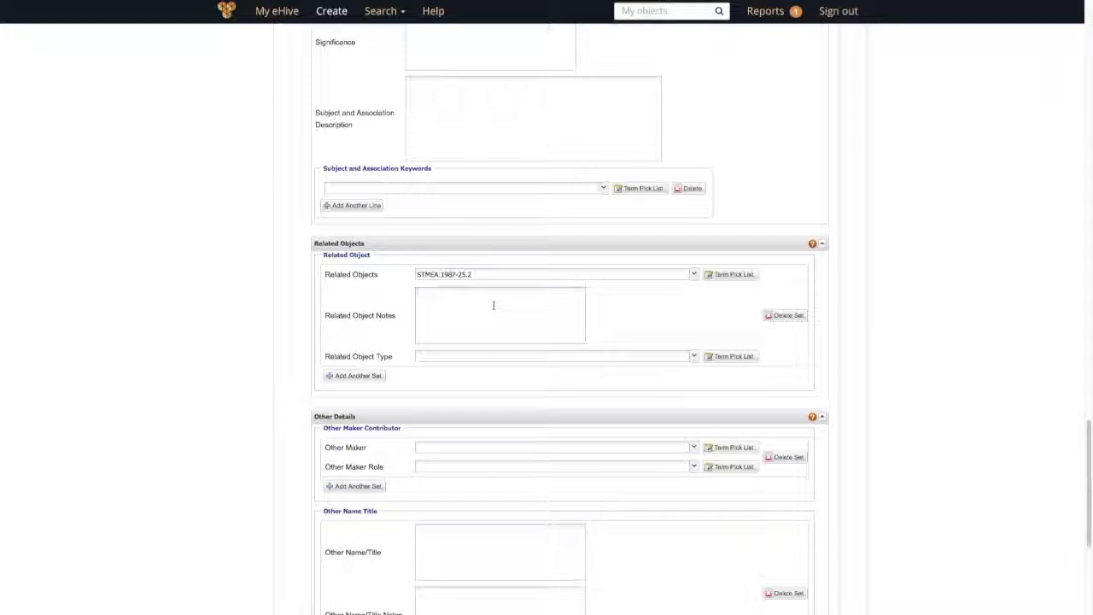
Step: Note that one worker used both items at Greene King & Sons, Bury St Edmunds, 1960s
left_click(494, 304)
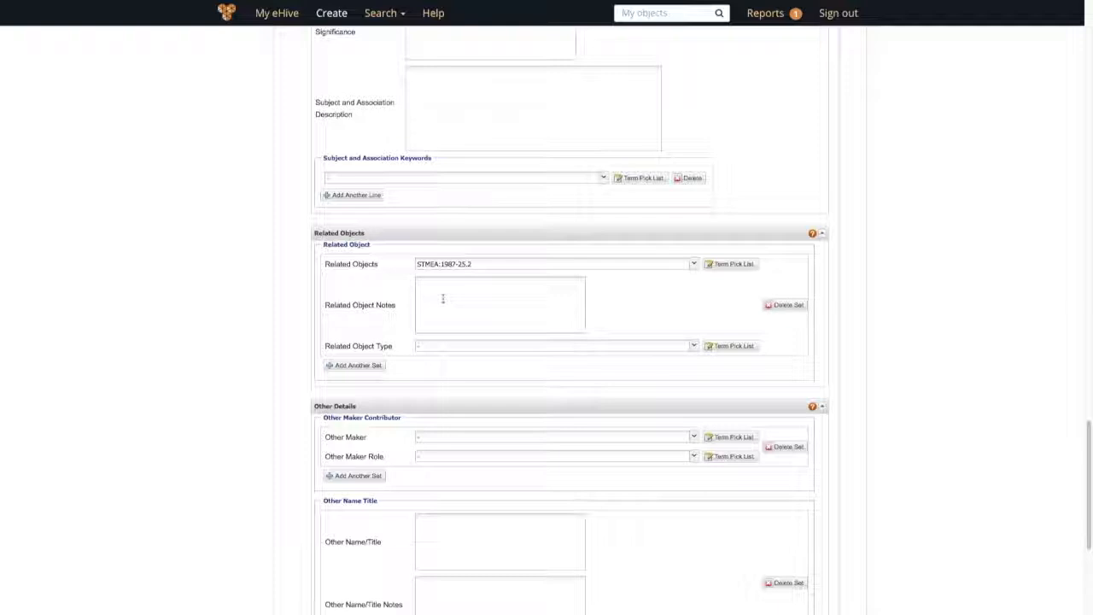
type("Both used by Mr C Watson at Greene K")
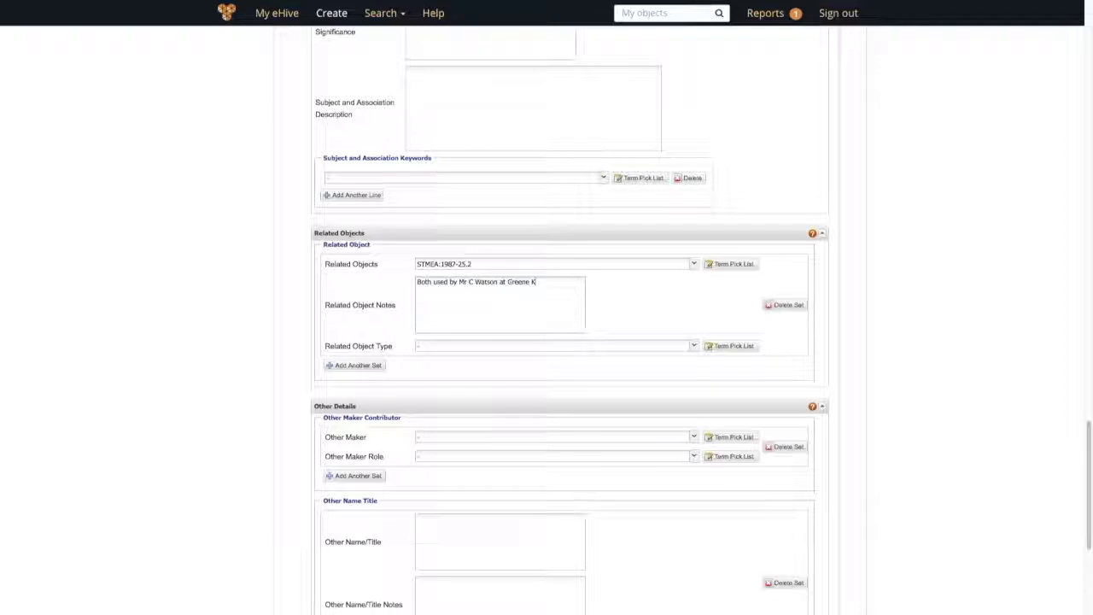
type("ing & Sons")
type(", Bury St")
type(" Edmunds, Su")
type("ffolk")
type(" in the 19")
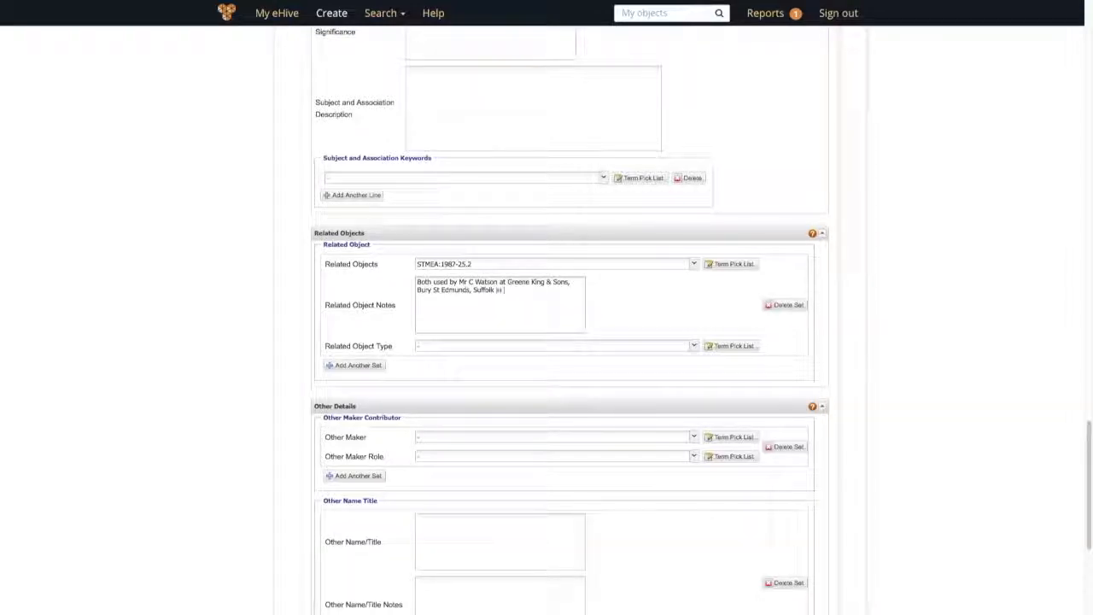
type("60s")
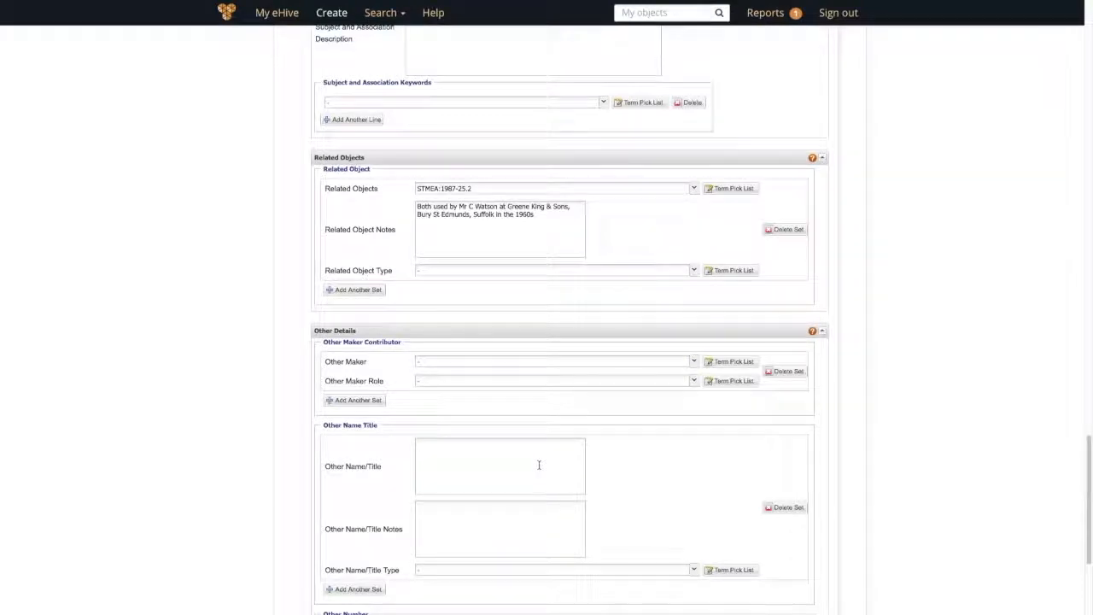
left_click(539, 465)
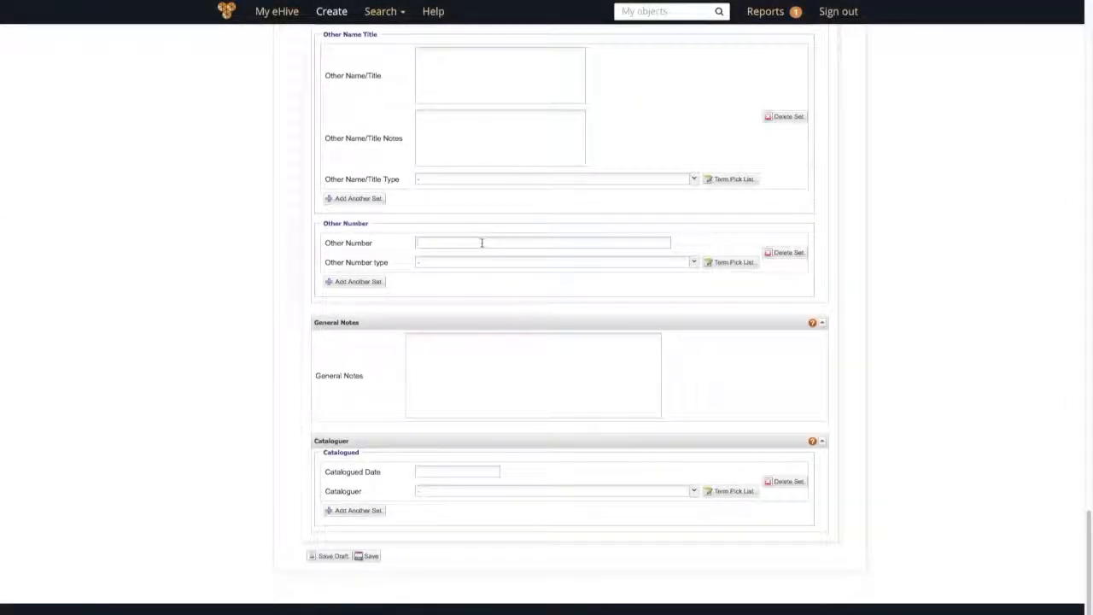
left_click(482, 242)
Step: Write the General Notes as 'Complete. Condition: Fair. Functional.'
left_click(451, 352)
type("Complete.")
type("Condition: Fair.")
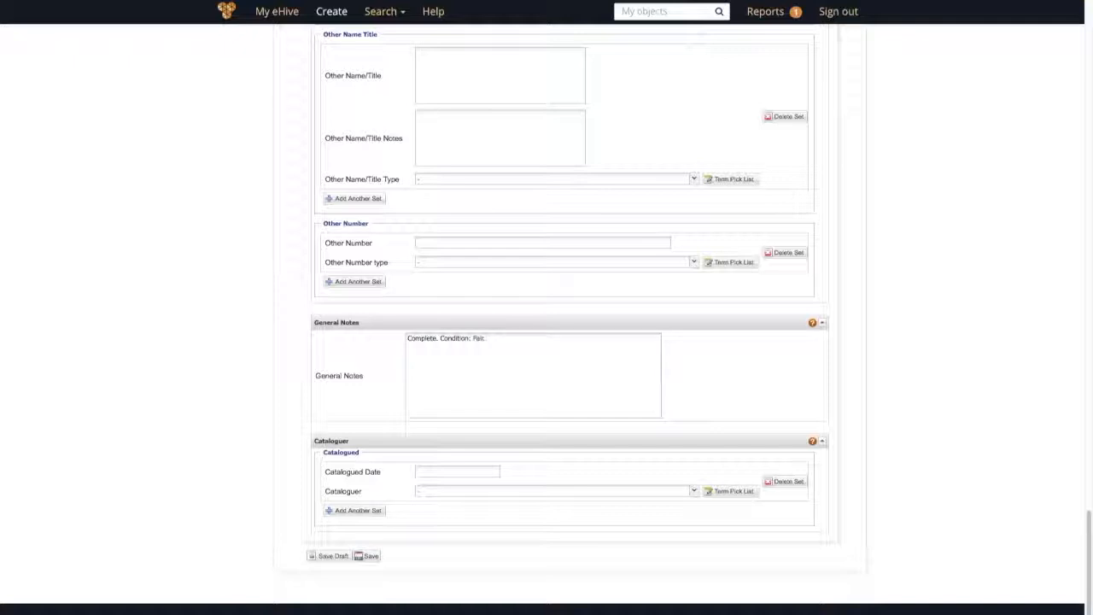
type("unctional.")
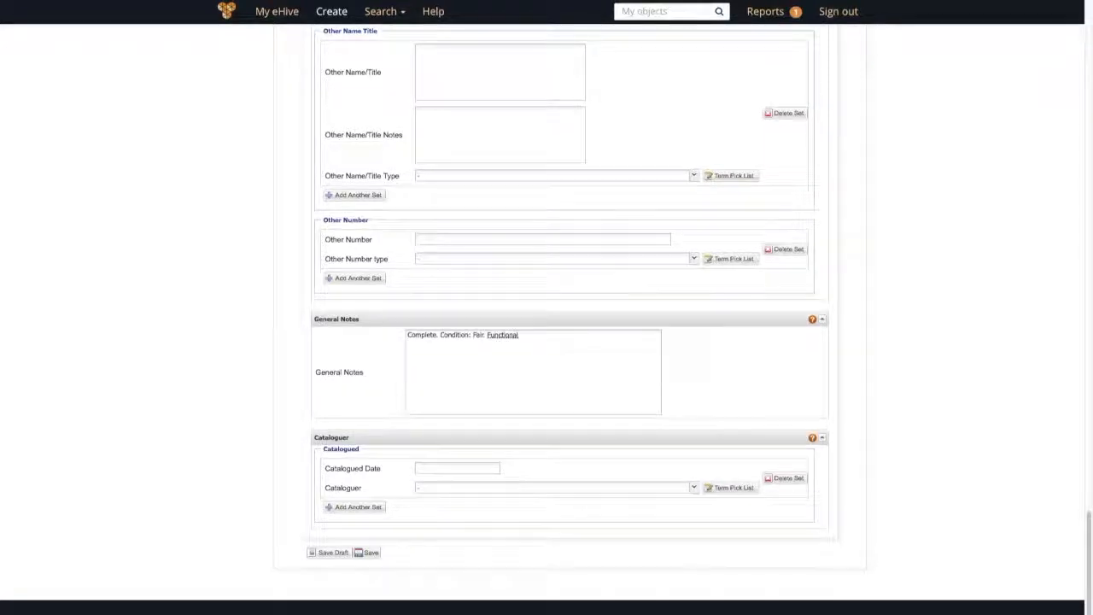
Step: Add a second General Notes line recording the apron as a loan, with the lender's name and postal address
key("Return")
key("Return")
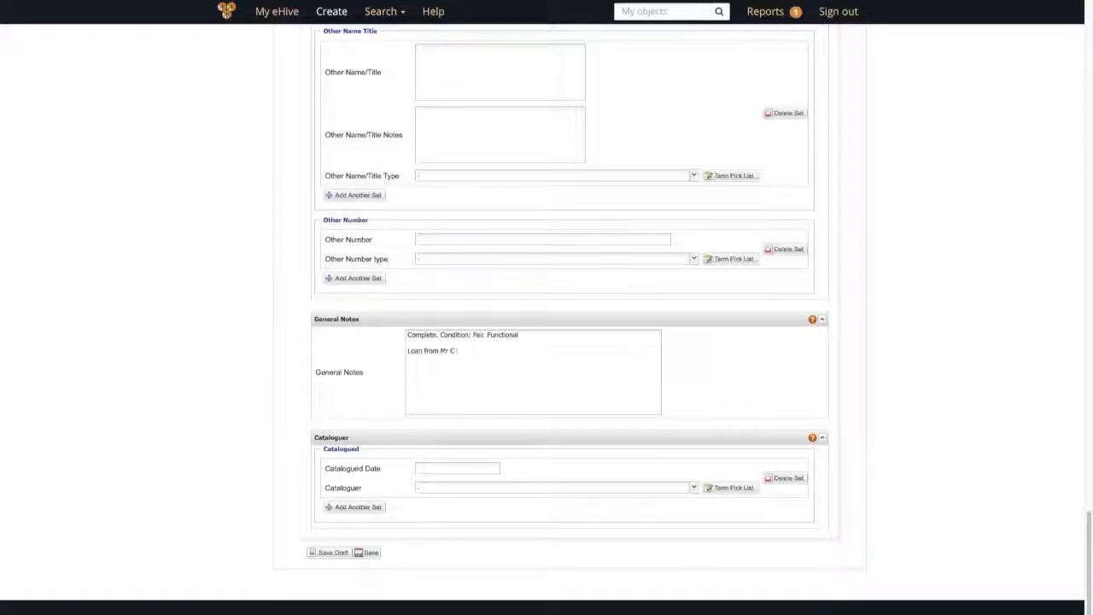
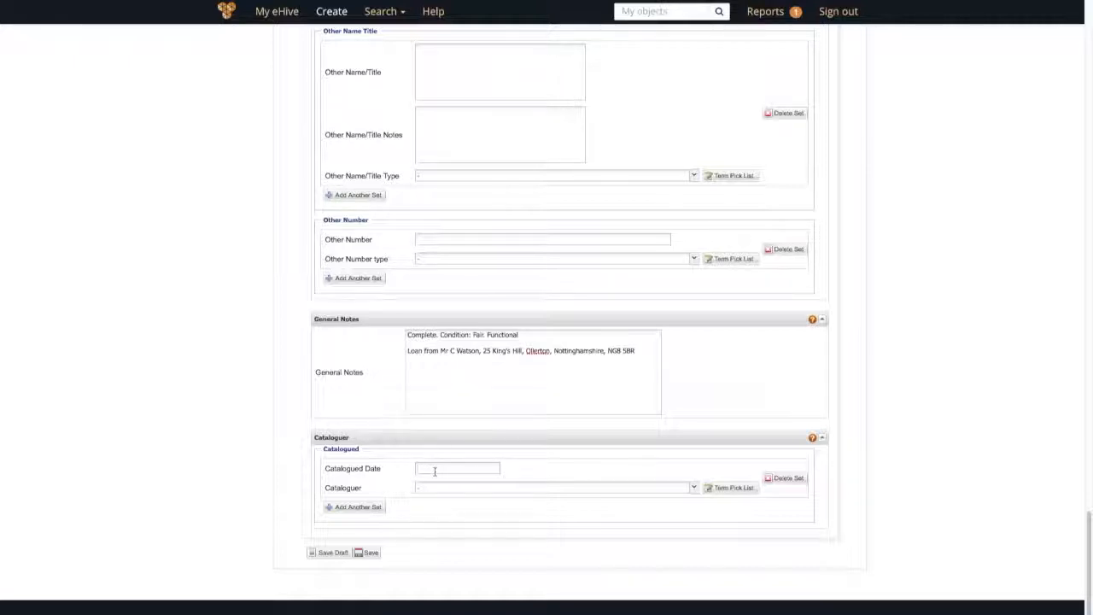
Step: Pick the cataloguer from the suggestions by initials and set Catalogued Date to 05.02.1988
left_click(432, 490)
type("w")
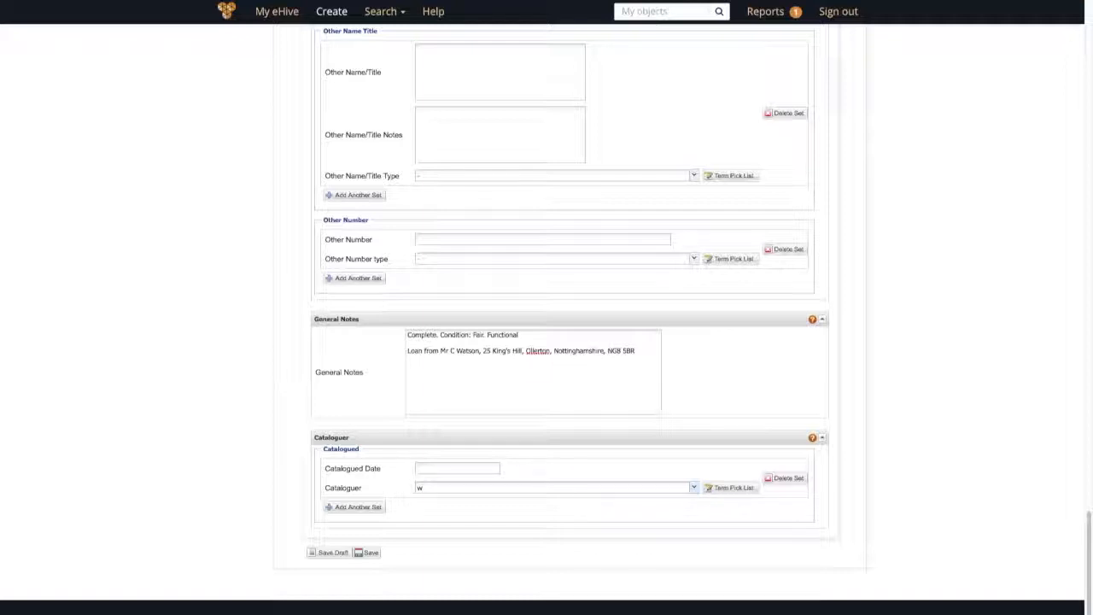
type("d")
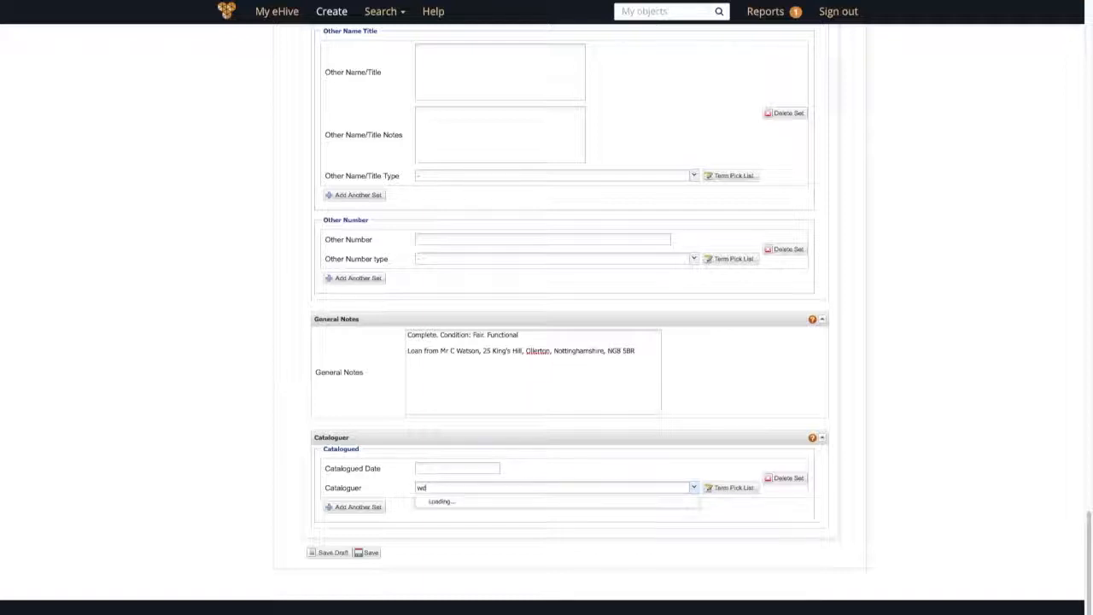
left_click(432, 502)
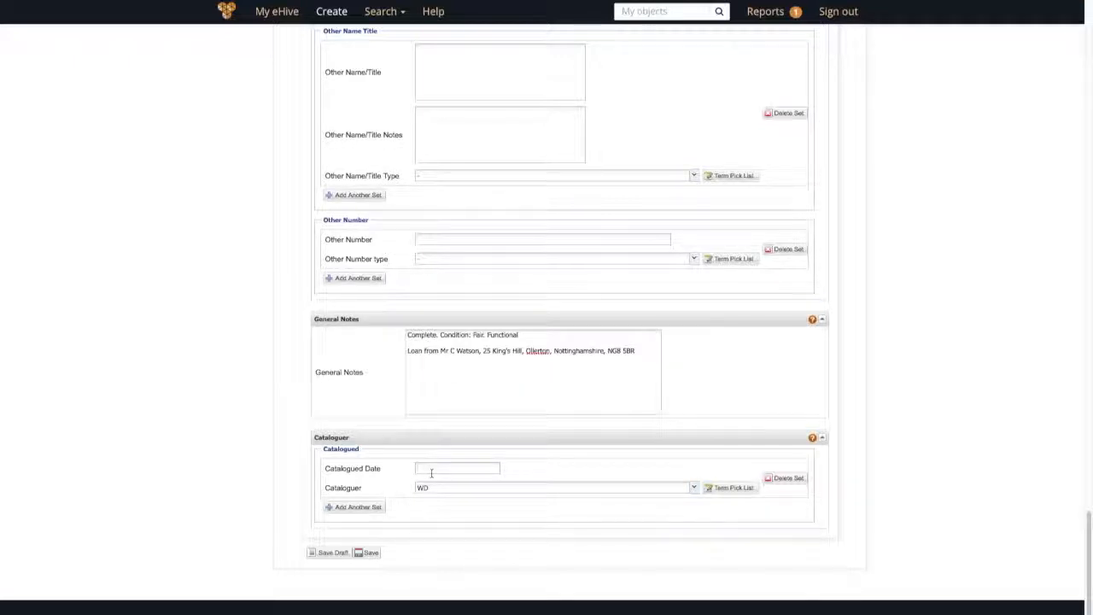
type("05.02.1988")
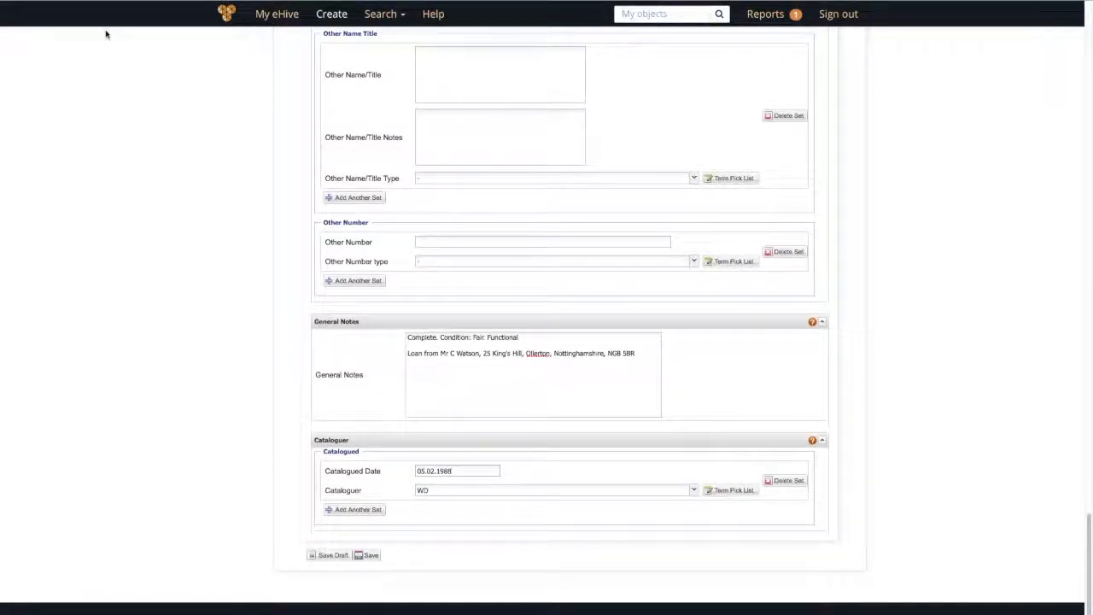
Step: Add a second Catalogued set with Catalogued Date 17.04.2018
left_click(348, 511)
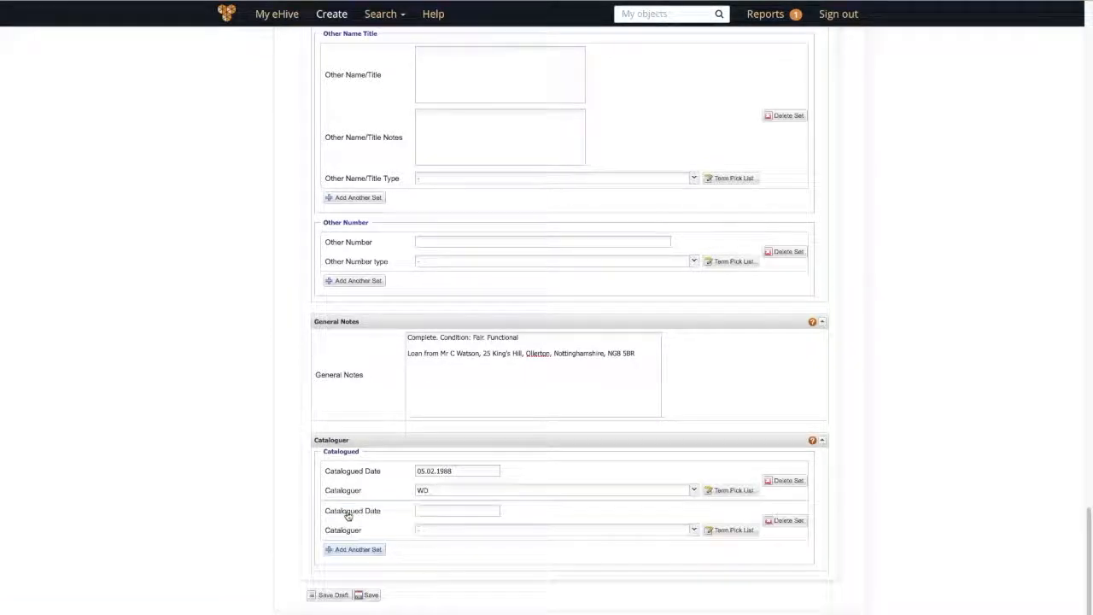
left_click(422, 511)
type("17")
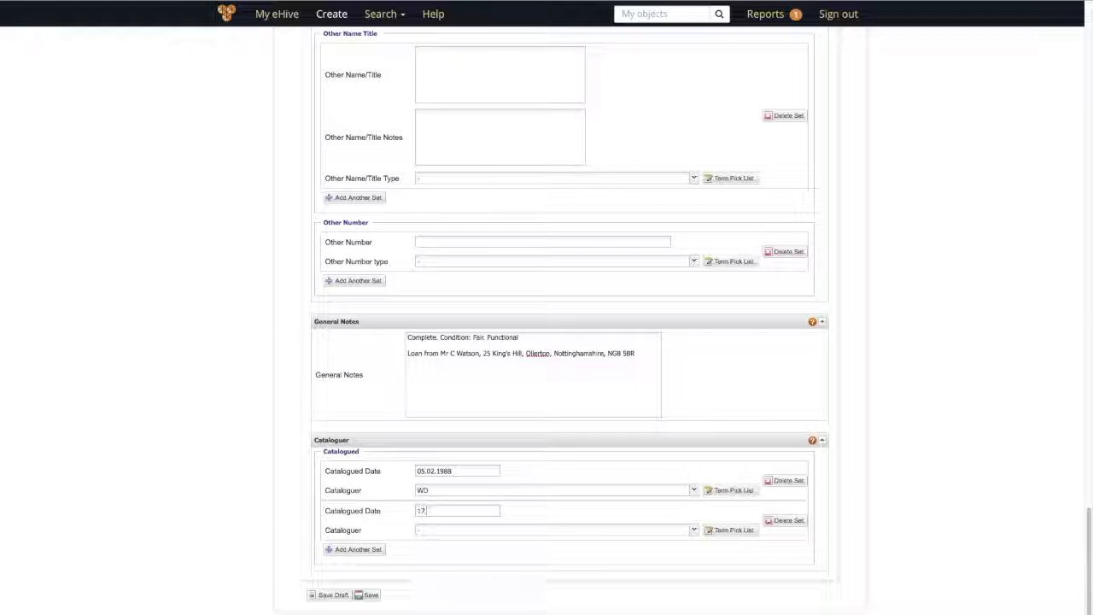
type(".04.2018")
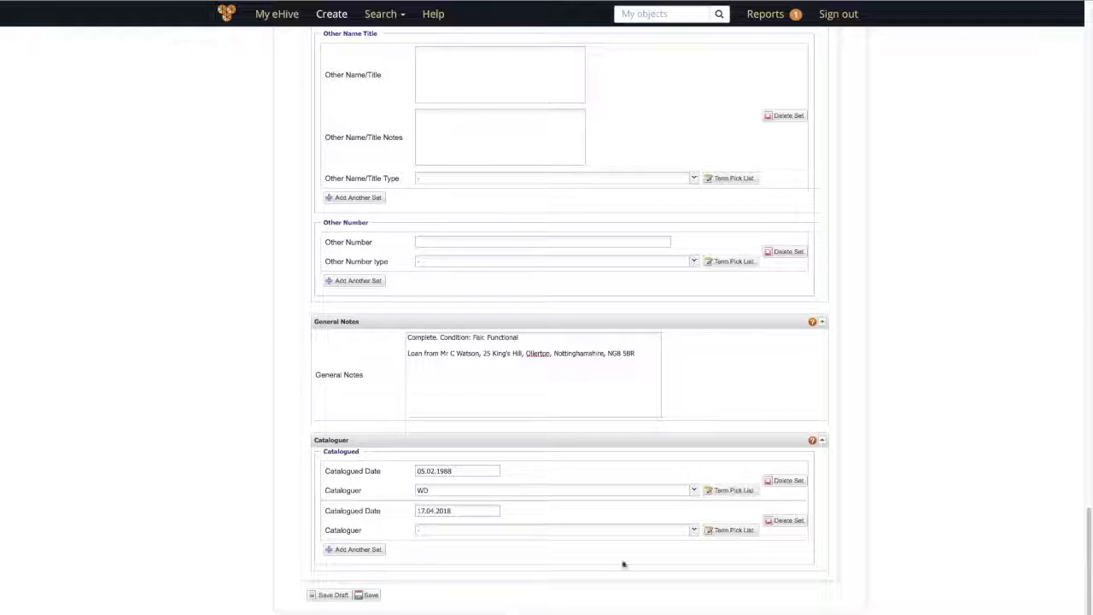
left_click(645, 528)
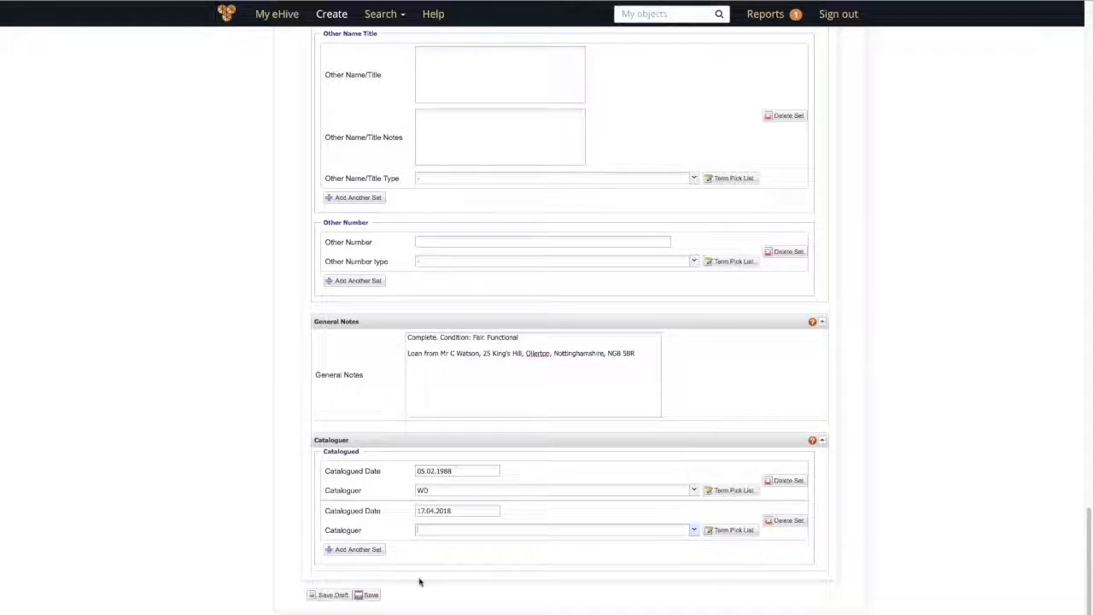
Step: Add the new cataloguer's full name to the Cataloguer pick list and use it for the second entry
left_click(727, 530)
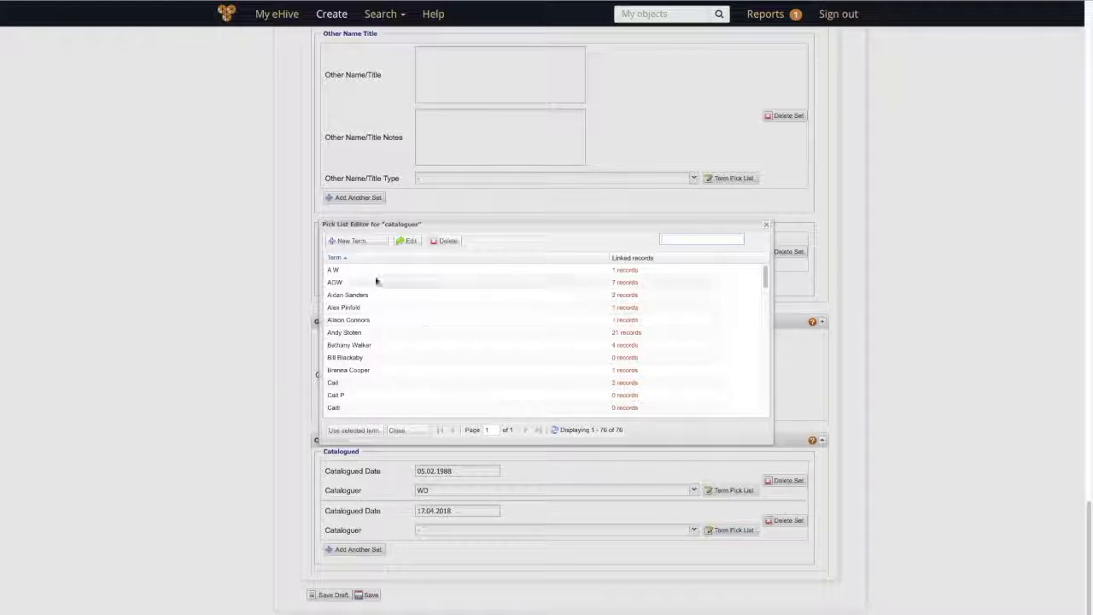
left_click(345, 242)
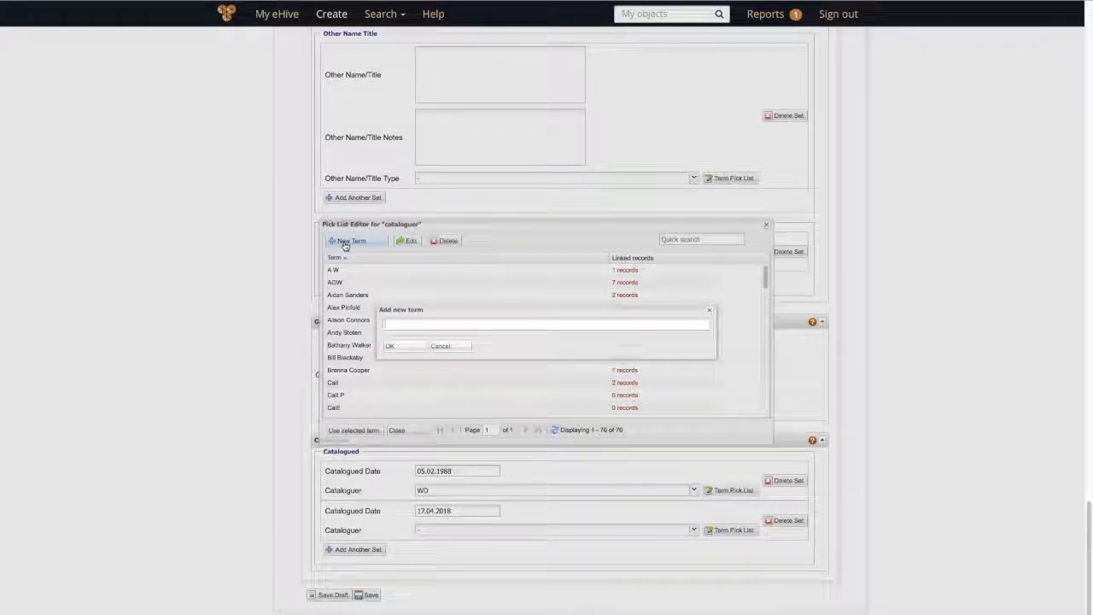
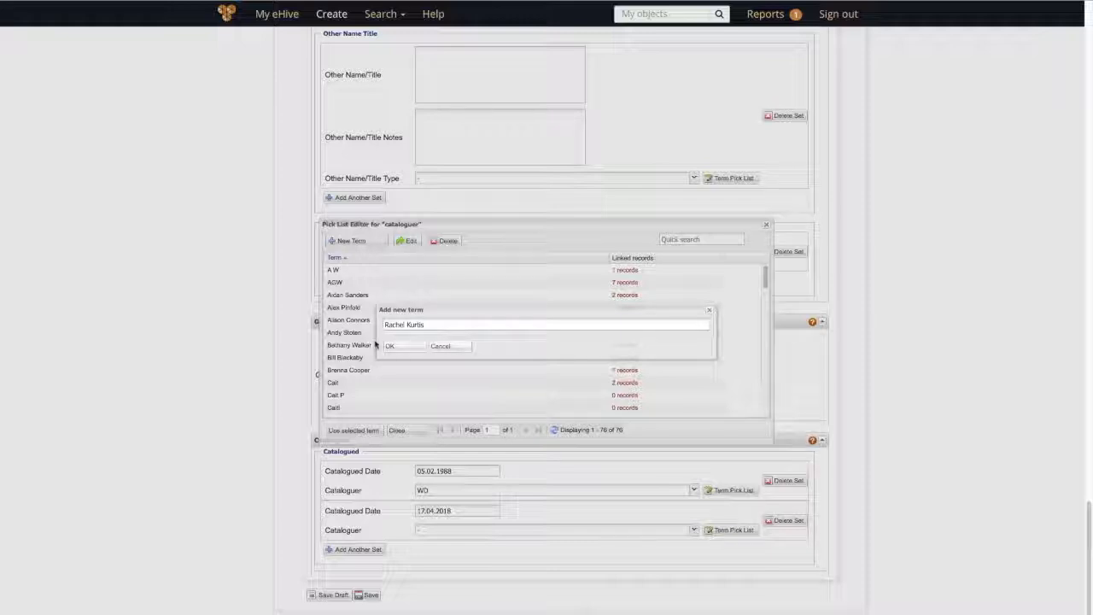
left_click(402, 348)
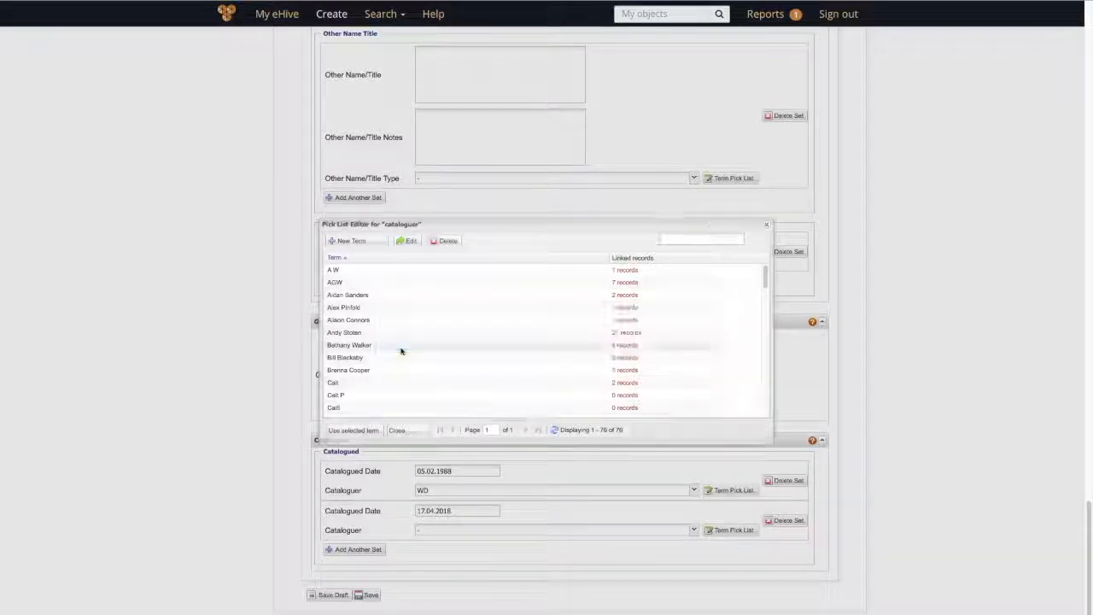
left_click(372, 432)
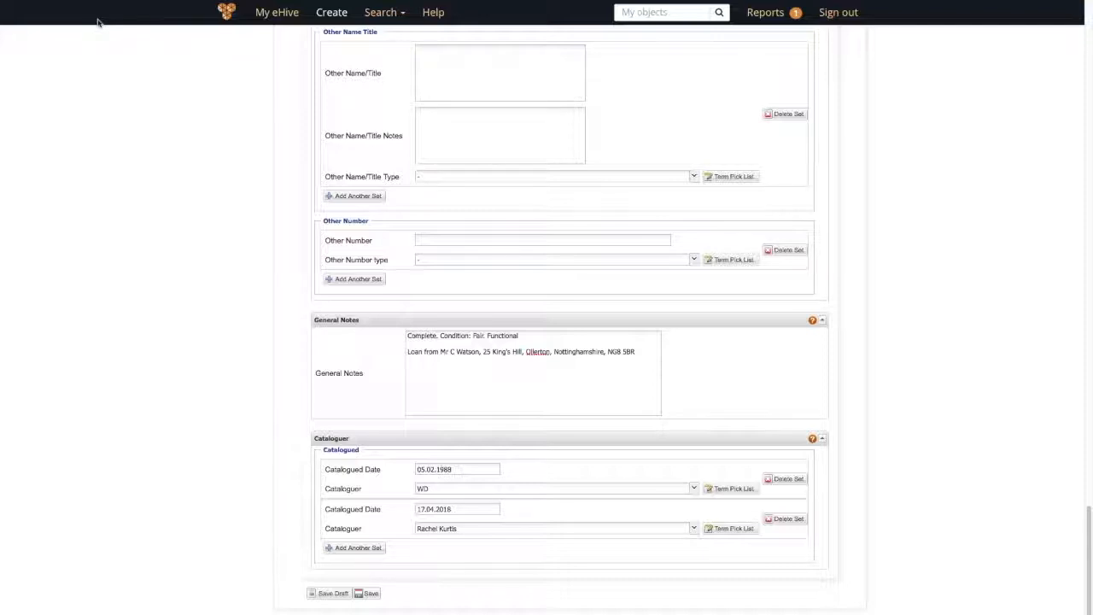
Step: Save the Cooper's apron record without publishing it to eHive
left_click(370, 593)
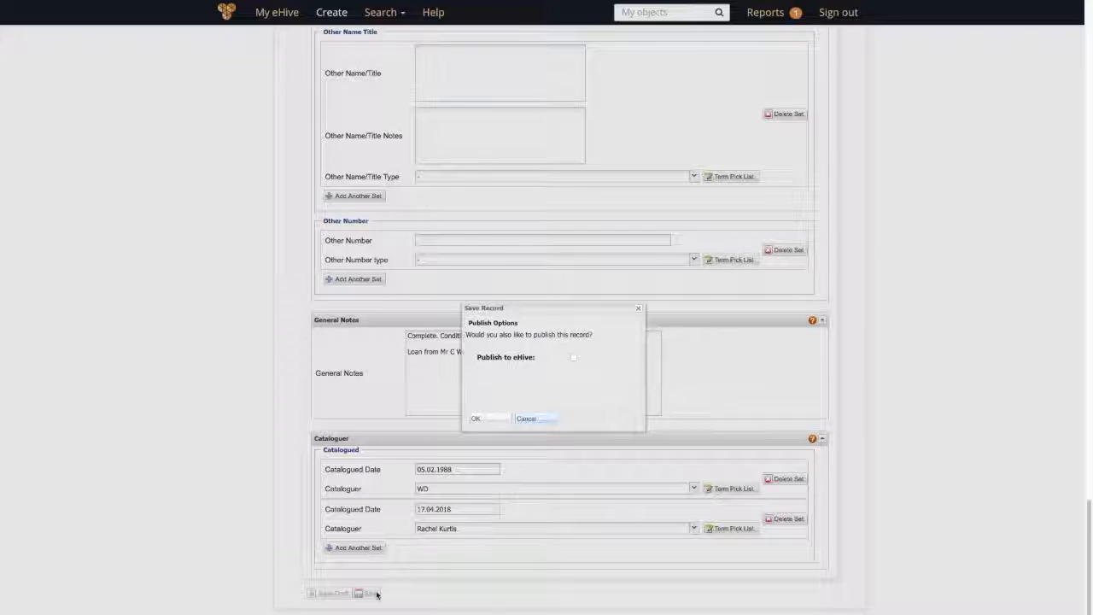
left_click(488, 417)
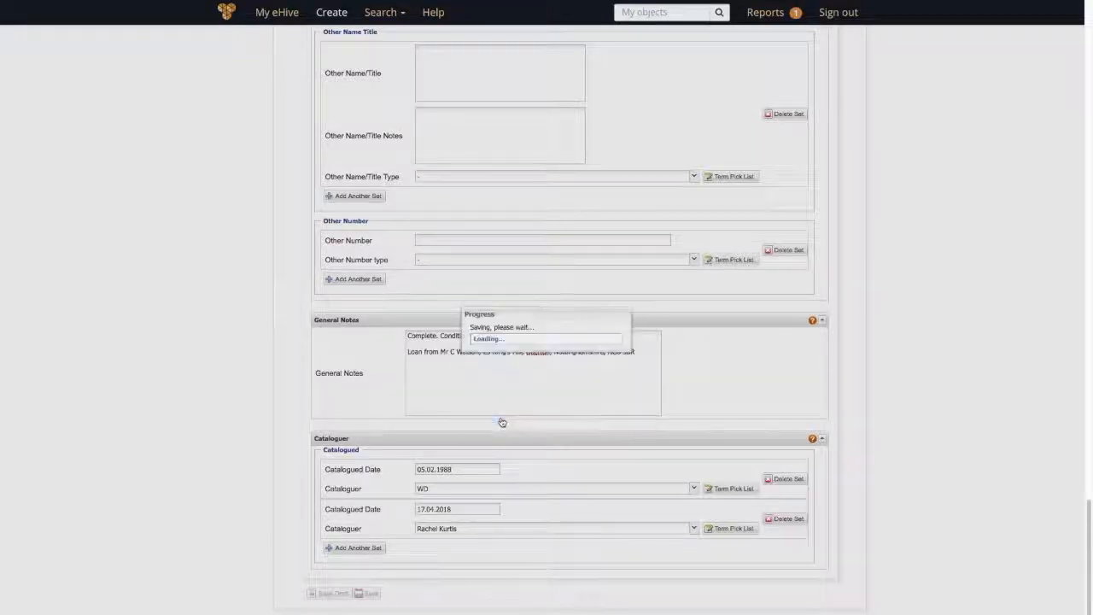